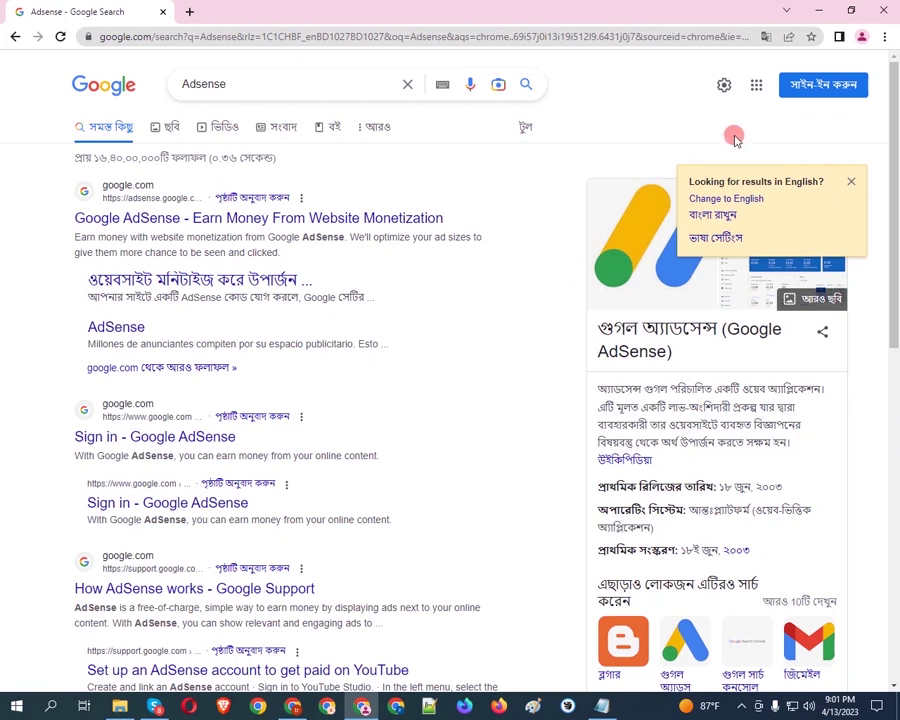
# Sign in to the Google account with its e-mail address and account password, and check which account is signed in
pyautogui.click(838, 88)
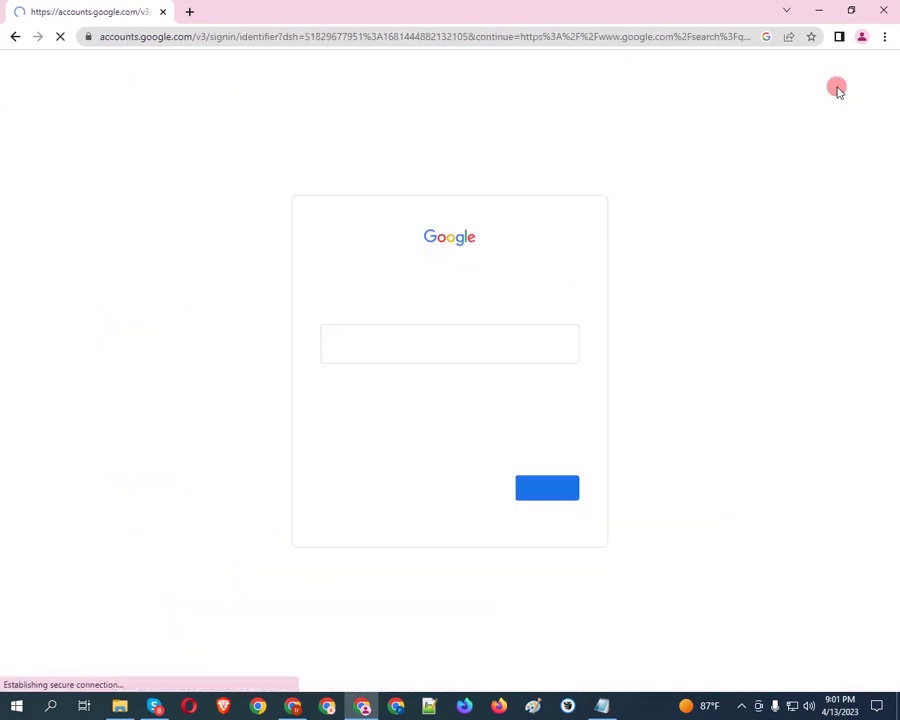
pyautogui.click(484, 345)
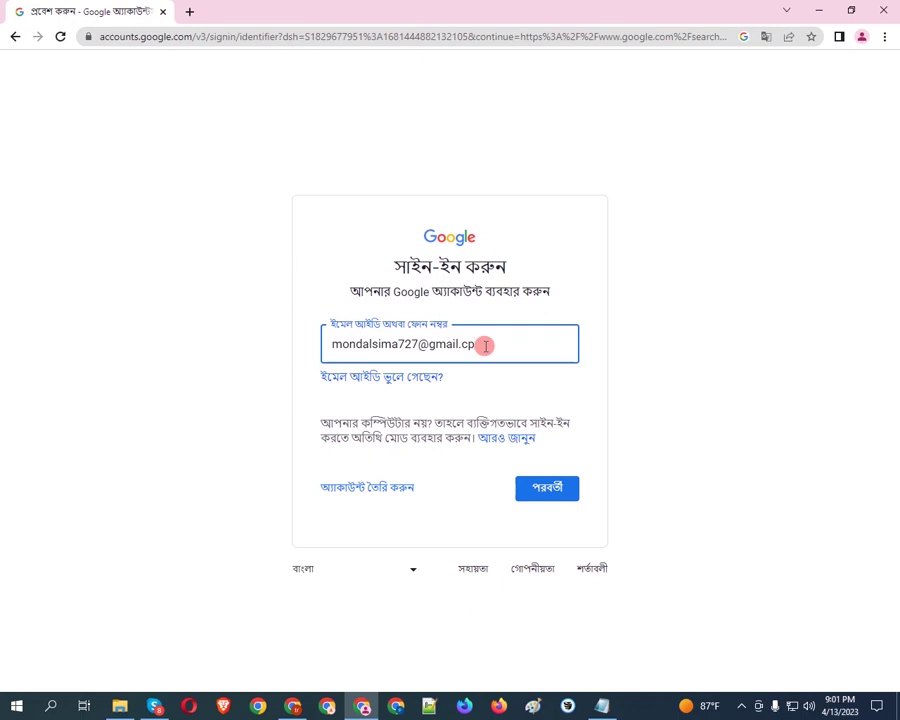
pyautogui.press('Return')
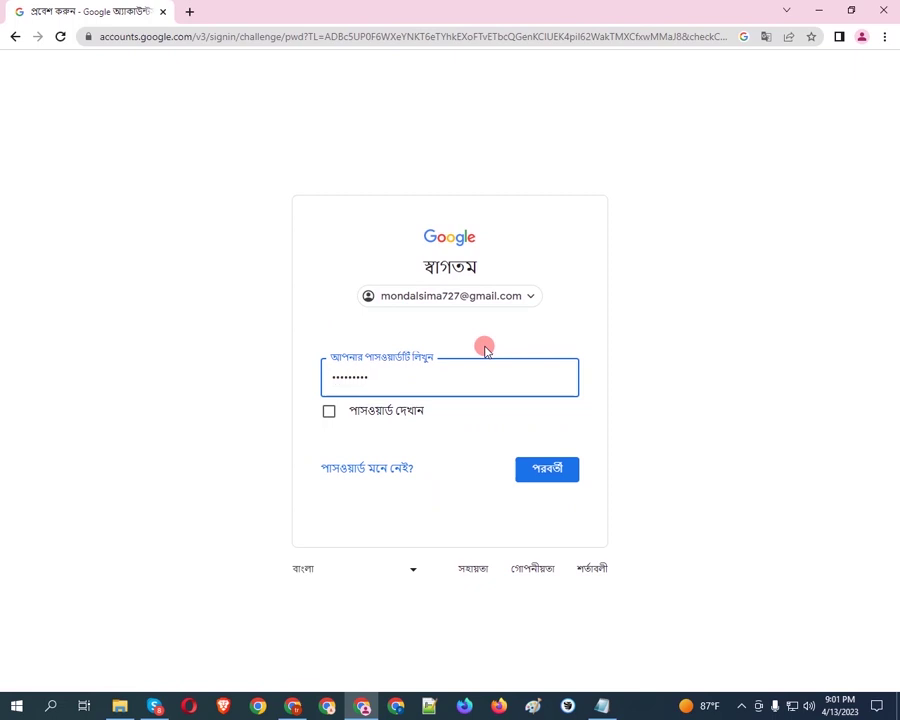
pyautogui.press('Return')
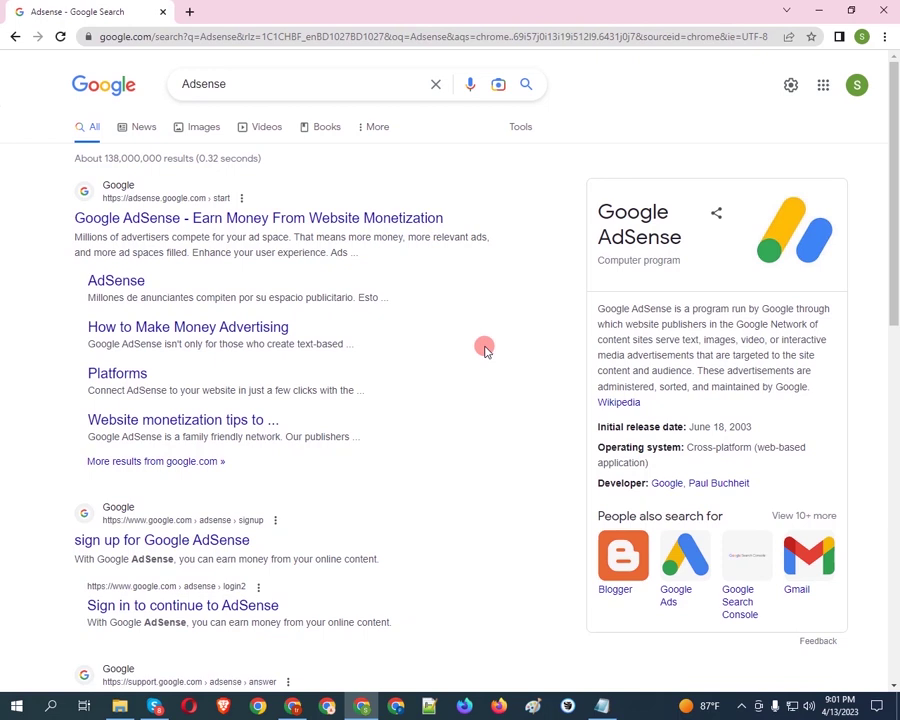
pyautogui.click(857, 86)
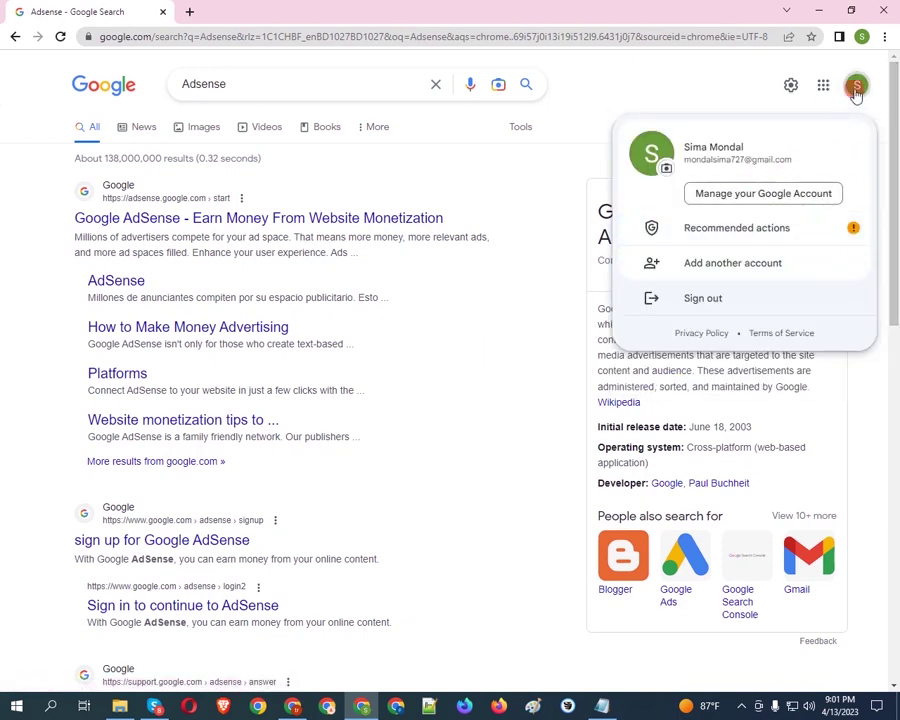
pyautogui.click(857, 88)
# Open the "Google AdSense - Earn Money From Website Monetization" search result and accept the site's cookie notice
pyautogui.moveTo(56, 222); pyautogui.dragTo(368, 229)
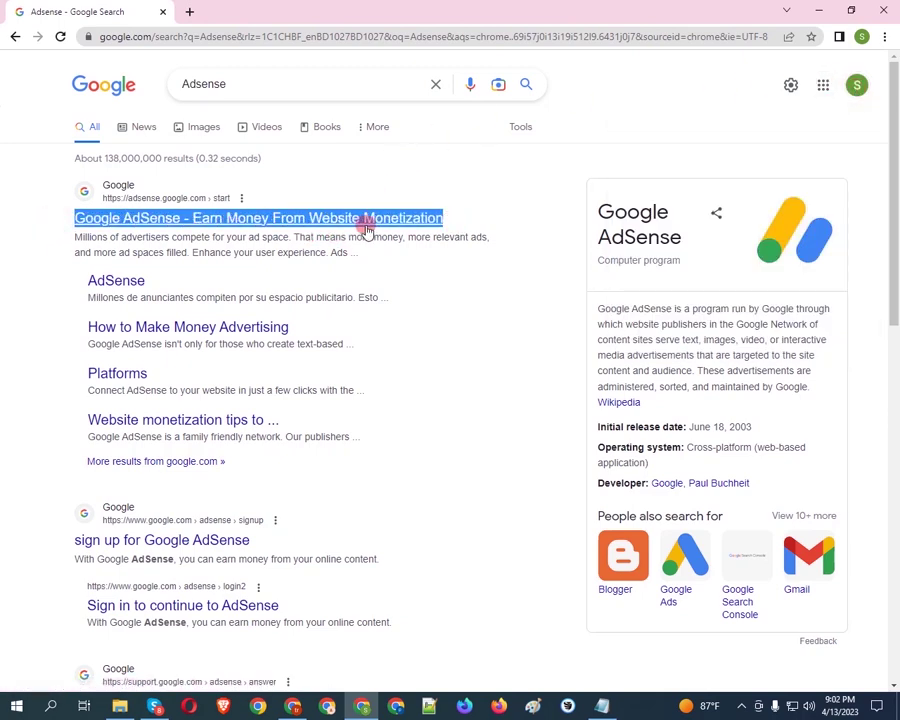
pyautogui.click(326, 216)
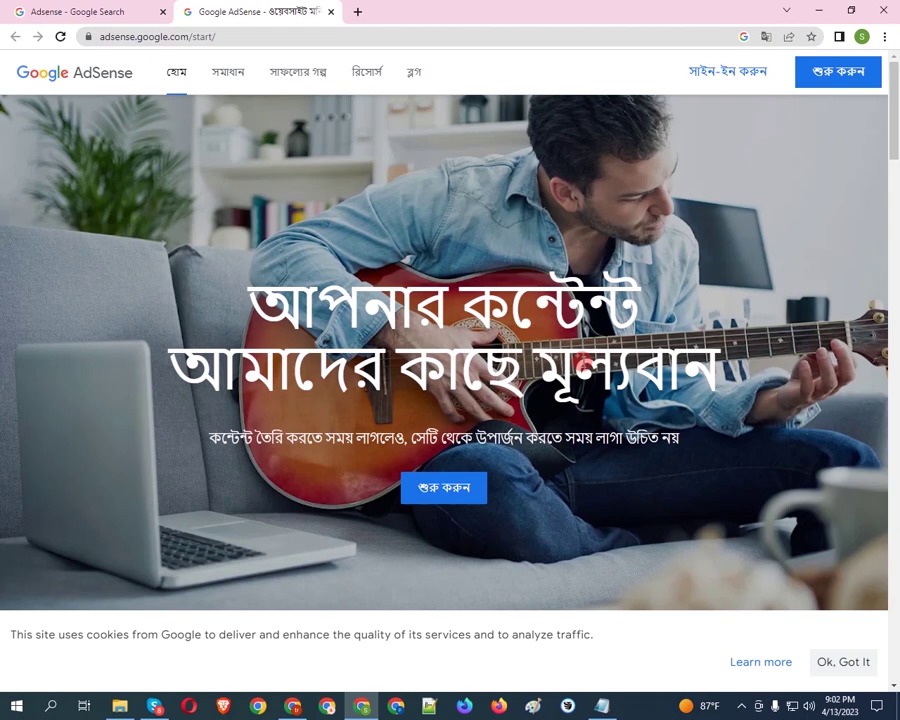
pyautogui.click(852, 663)
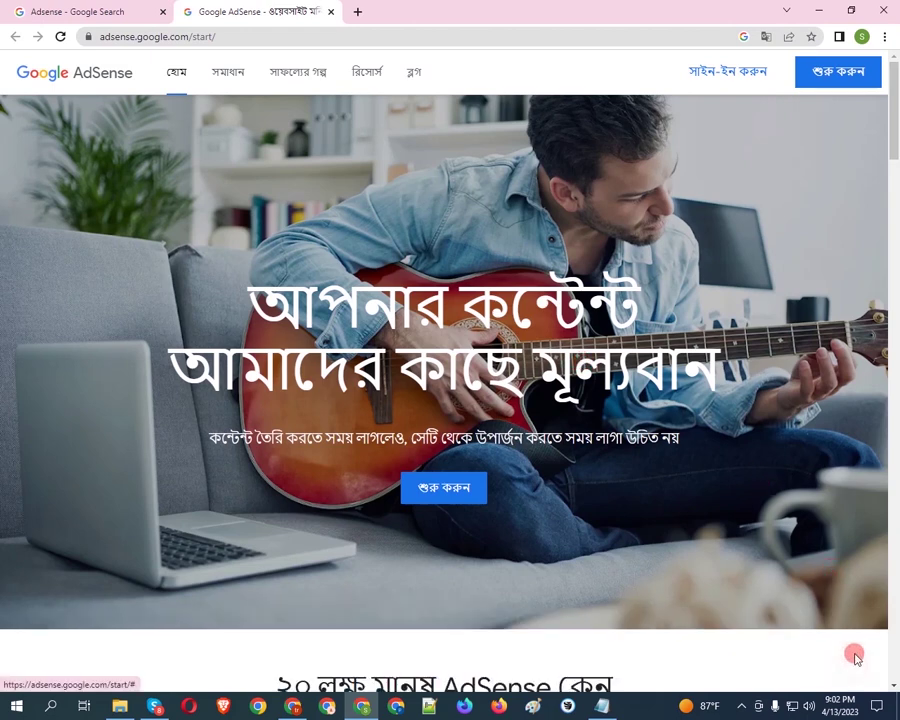
# Start the AdSense sign-up and choose the signed-in Google account for it
pyautogui.click(823, 72)
pyautogui.click(846, 76)
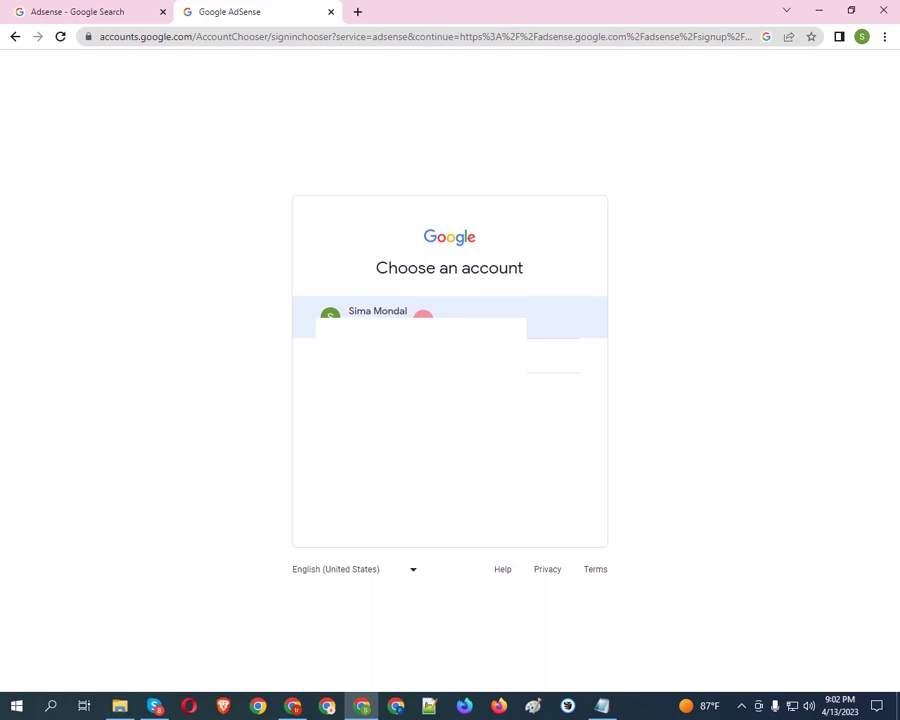
pyautogui.click(377, 312)
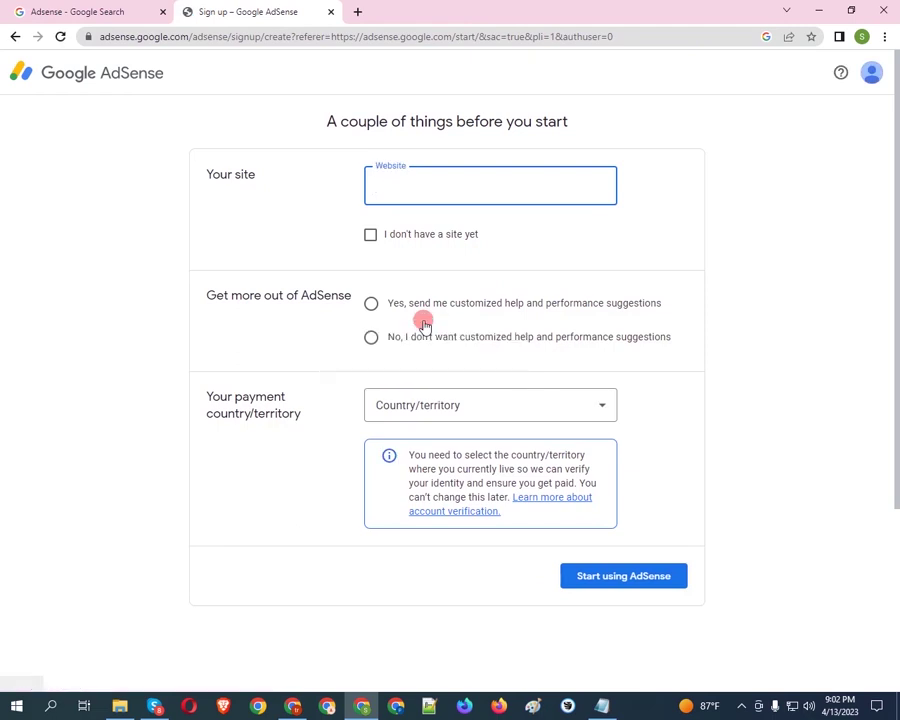
# In the "Your site" section of the sign-up form, specify "I don't have a site yet"
pyautogui.moveTo(197, 176); pyautogui.dragTo(258, 176)
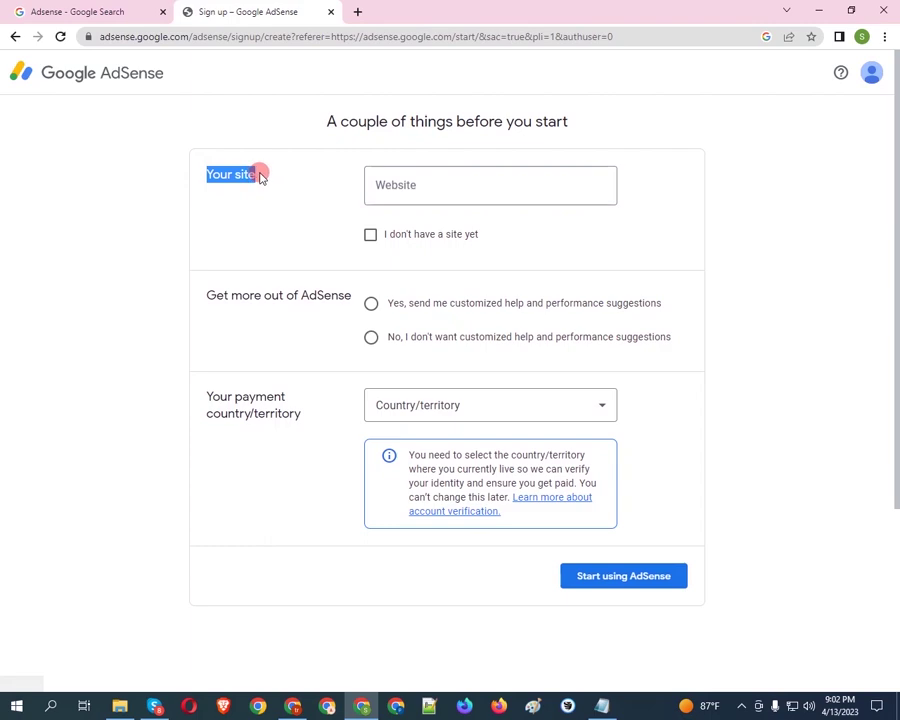
pyautogui.scroll(-3, 426, 295)
pyautogui.scroll(3, 426, 305)
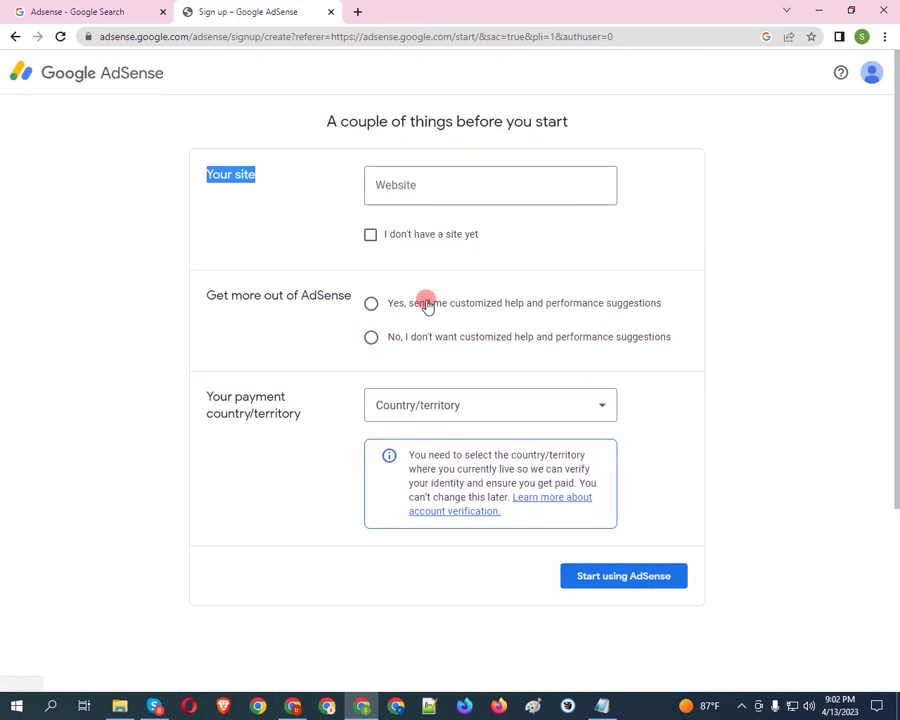
pyautogui.click(392, 182)
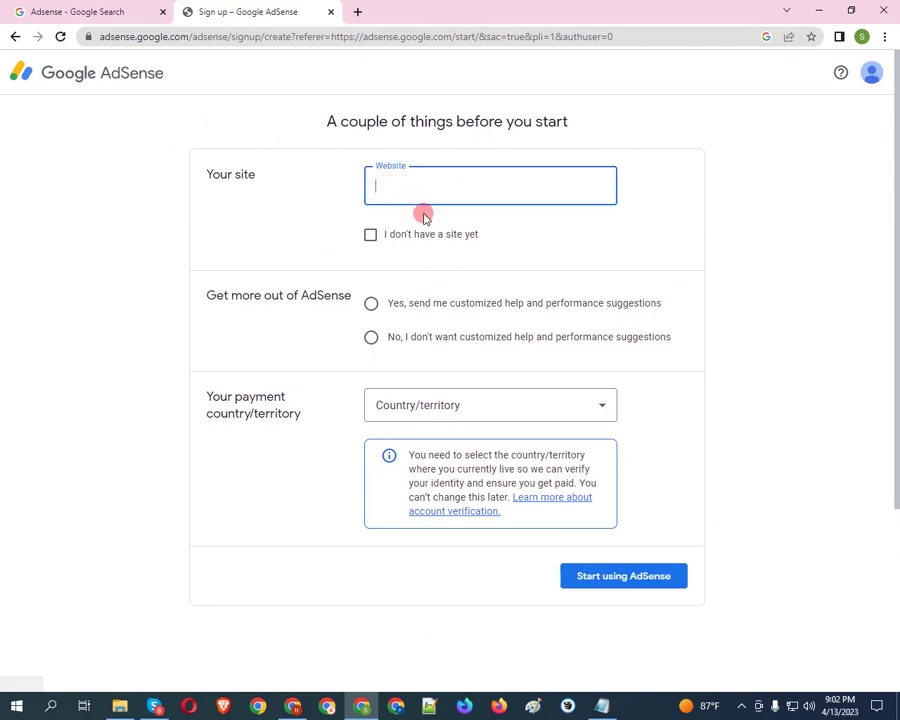
pyautogui.click(370, 236)
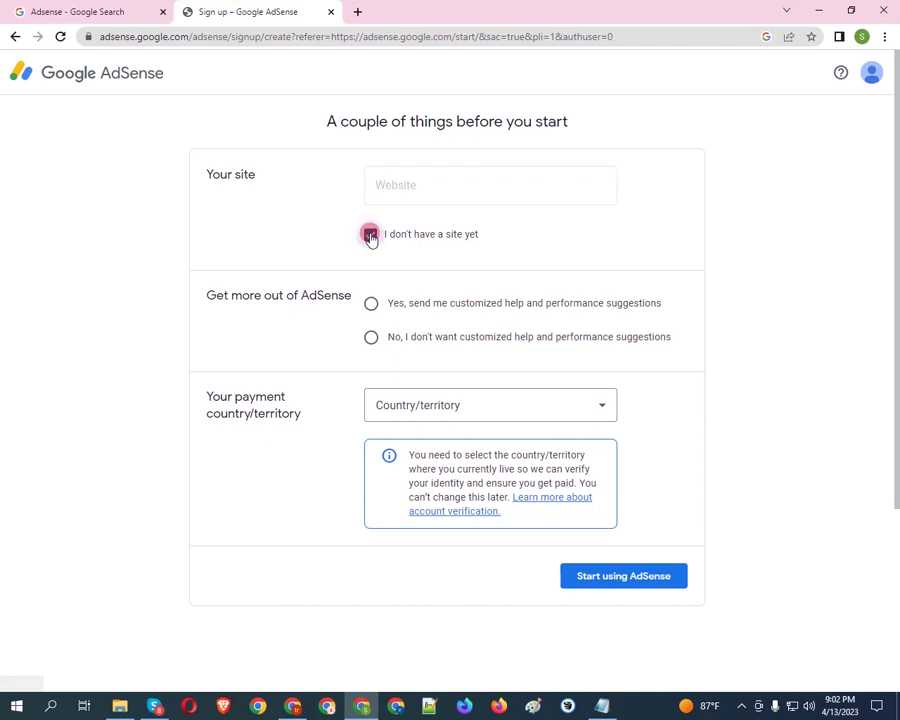
pyautogui.scroll(-2, 364, 260)
pyautogui.scroll(2, 364, 260)
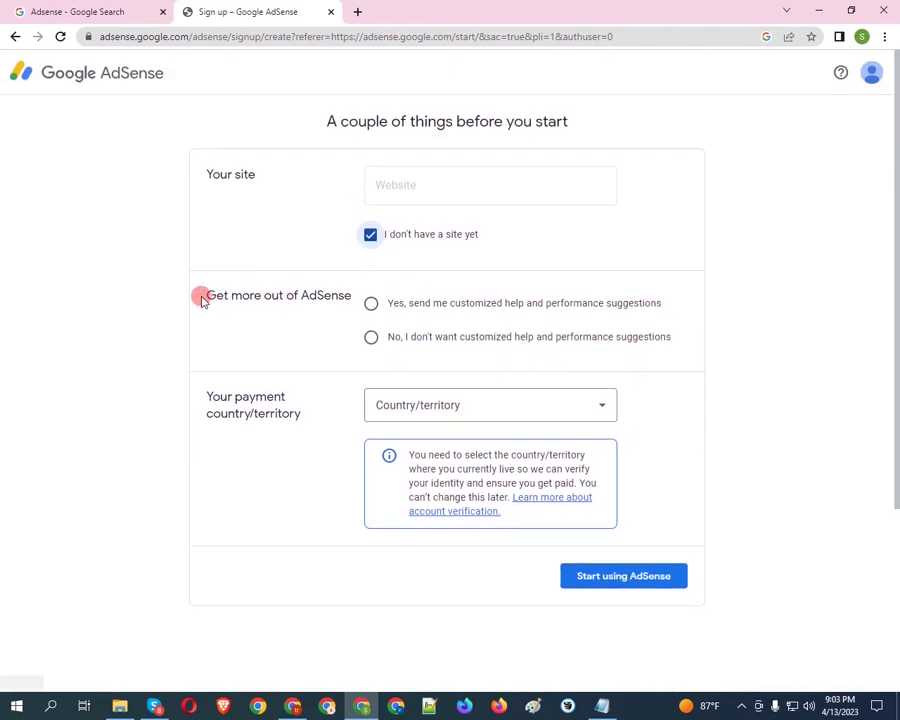
# Under "Get more out of AdSense", choose "Yes, send me customized help and performance suggestions"
pyautogui.moveTo(201, 297); pyautogui.dragTo(352, 296)
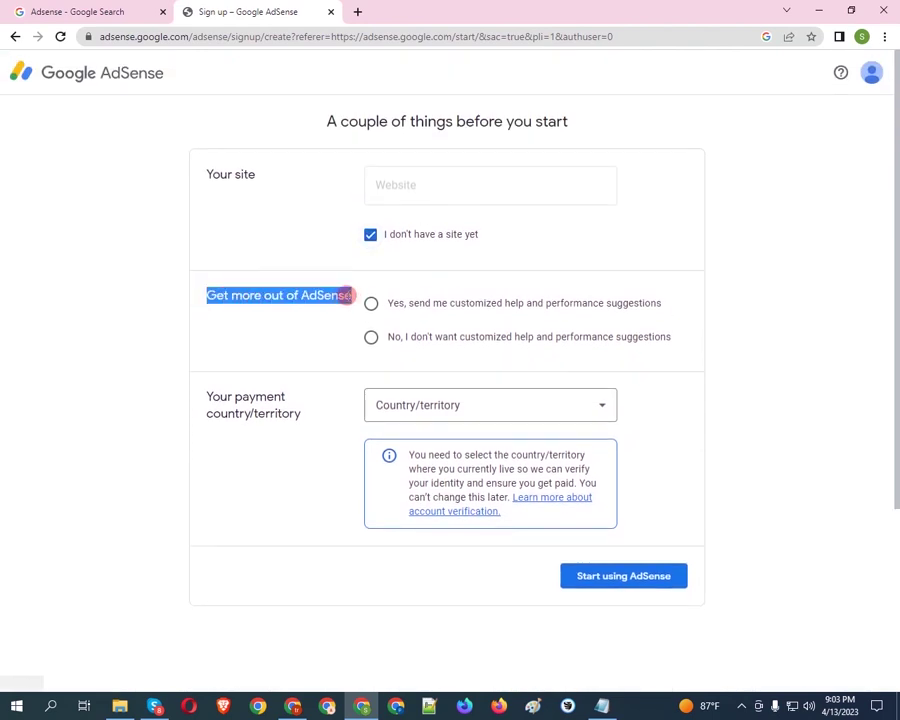
pyautogui.click(346, 294)
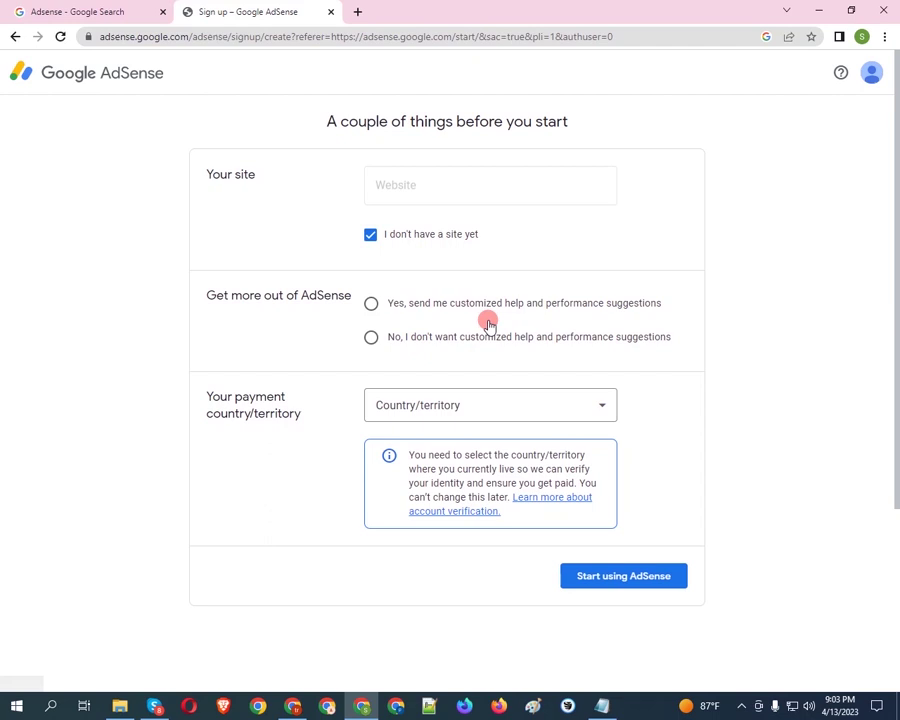
pyautogui.click(372, 305)
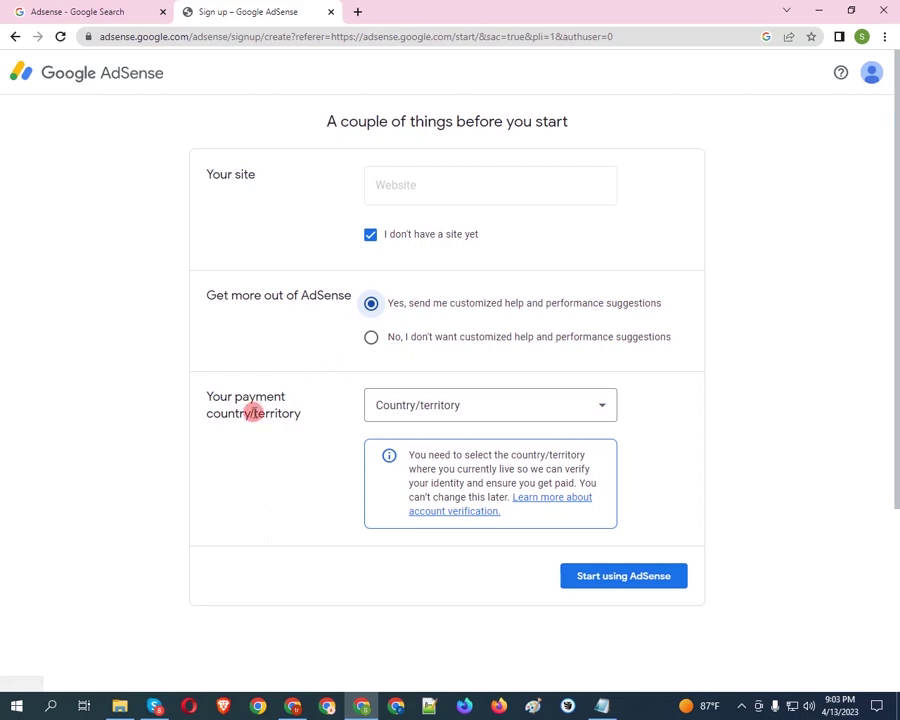
# Set the payment country/territory to Bangladesh
pyautogui.moveTo(202, 395); pyautogui.dragTo(302, 420)
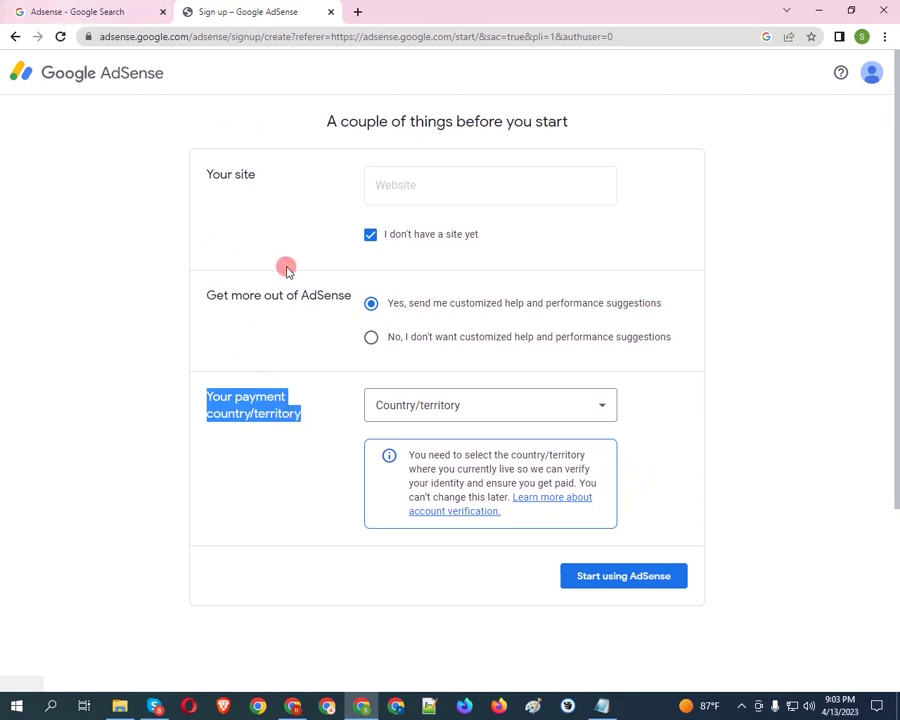
pyautogui.click(502, 407)
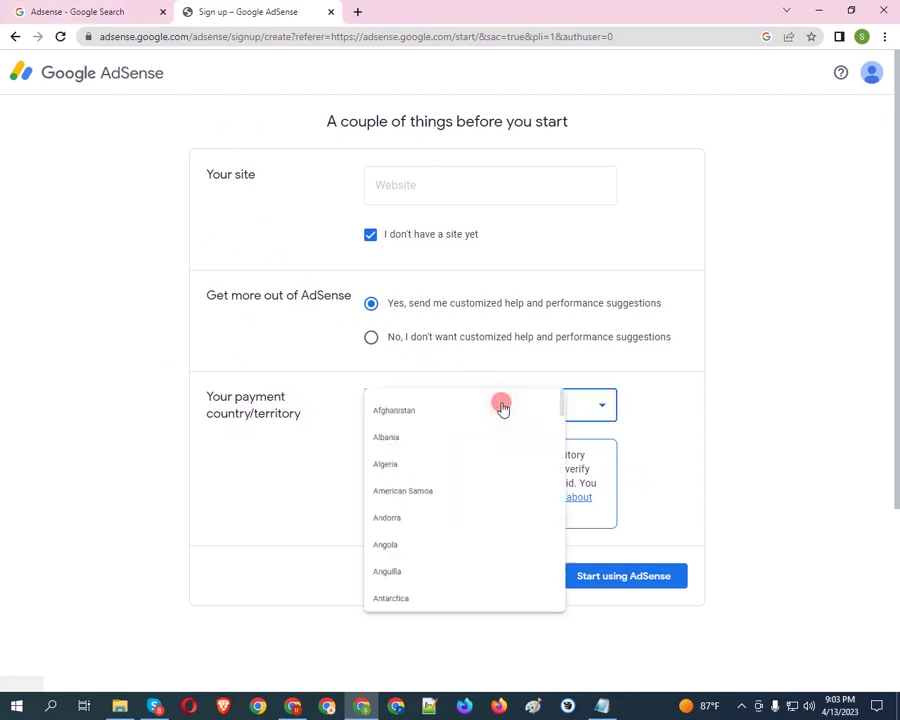
pyautogui.scroll(-2, 480, 472)
pyautogui.scroll(-3, 480, 472)
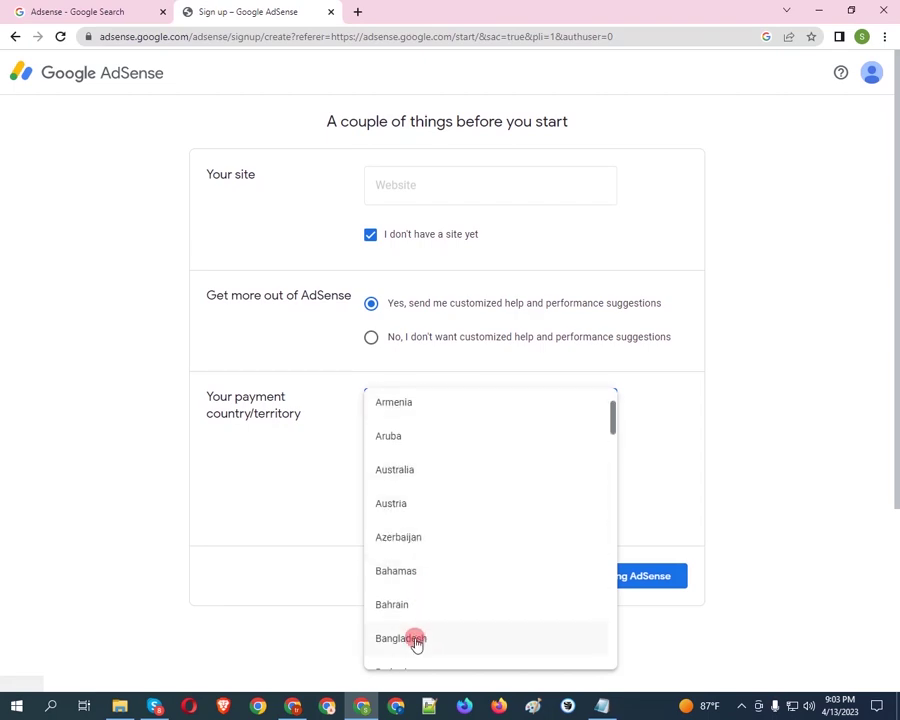
pyautogui.click(414, 640)
# Read through the AdSense terms of service, accept the agreement and submit the sign-up to start using AdSense
pyautogui.scroll(-3, 402, 476)
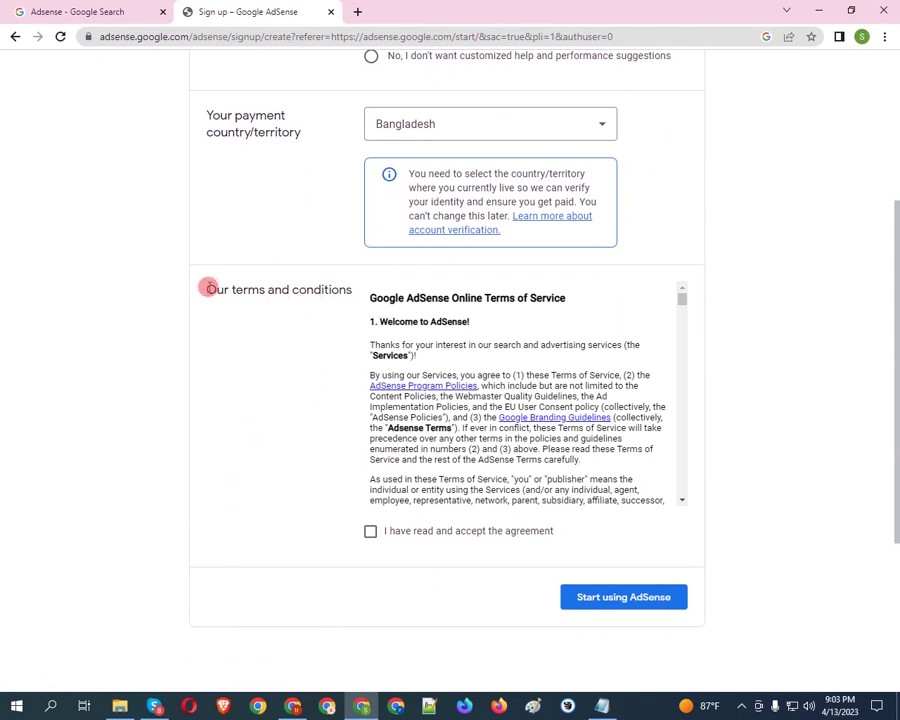
pyautogui.moveTo(206, 289); pyautogui.dragTo(351, 294)
pyautogui.scroll(-1, 346, 312)
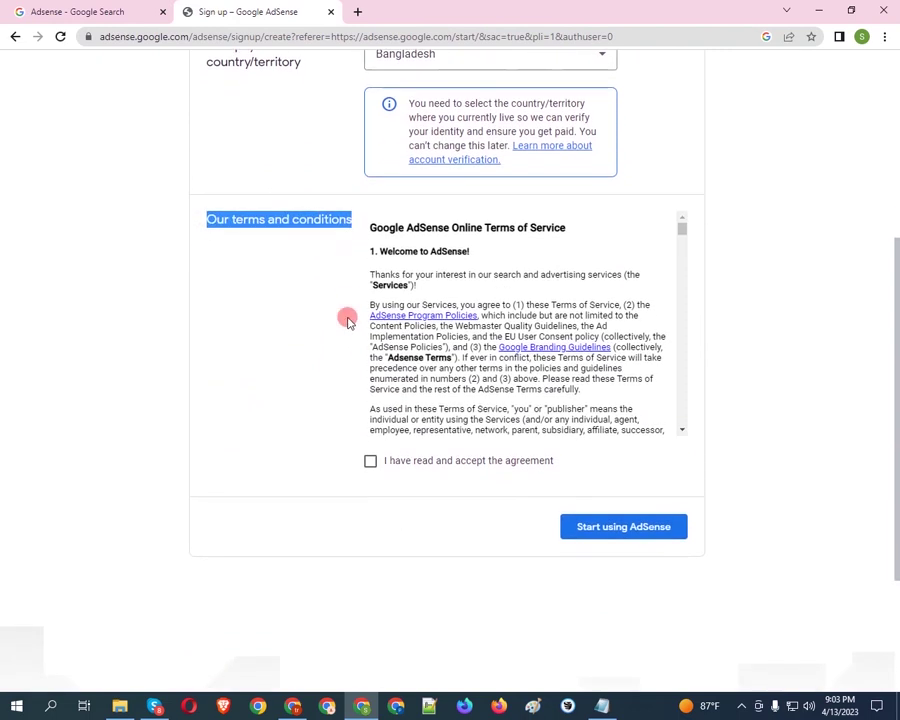
pyautogui.scroll(-5, 524, 306)
pyautogui.scroll(-10, 525, 317)
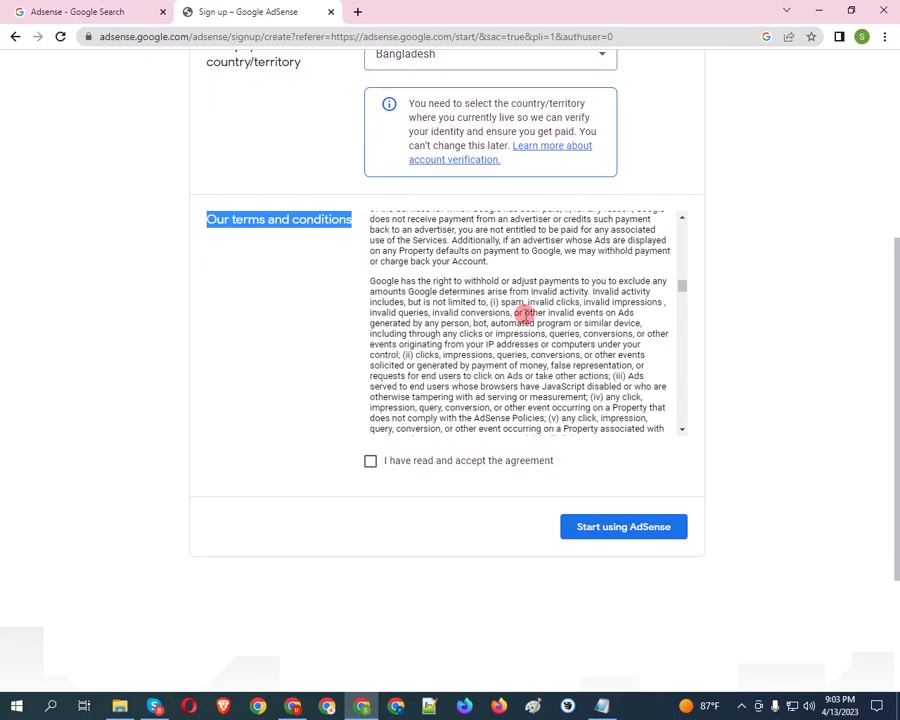
pyautogui.scroll(-10, 525, 317)
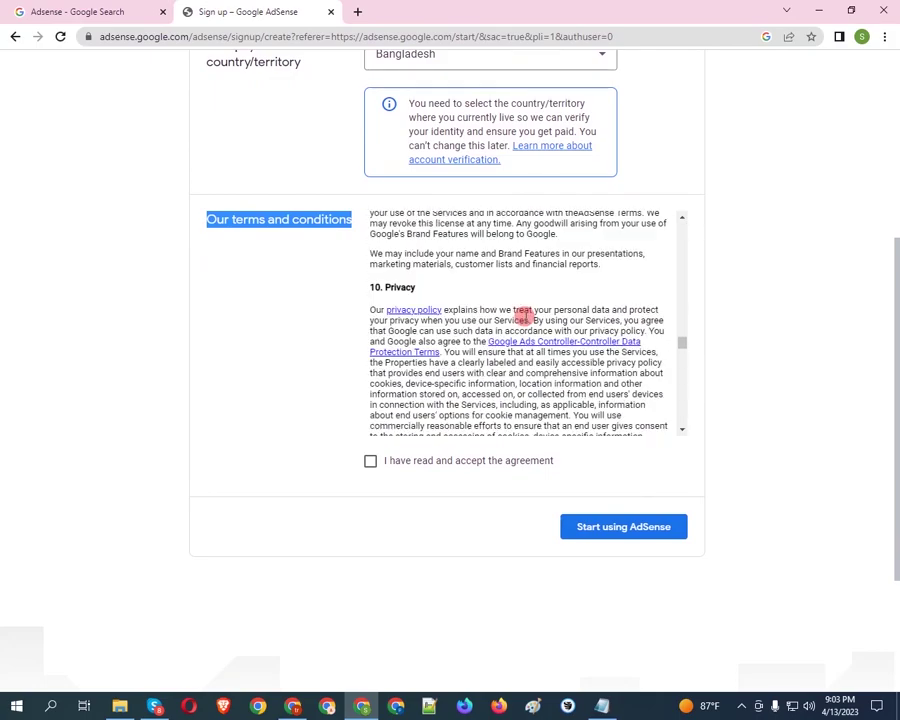
pyautogui.scroll(-5, 521, 327)
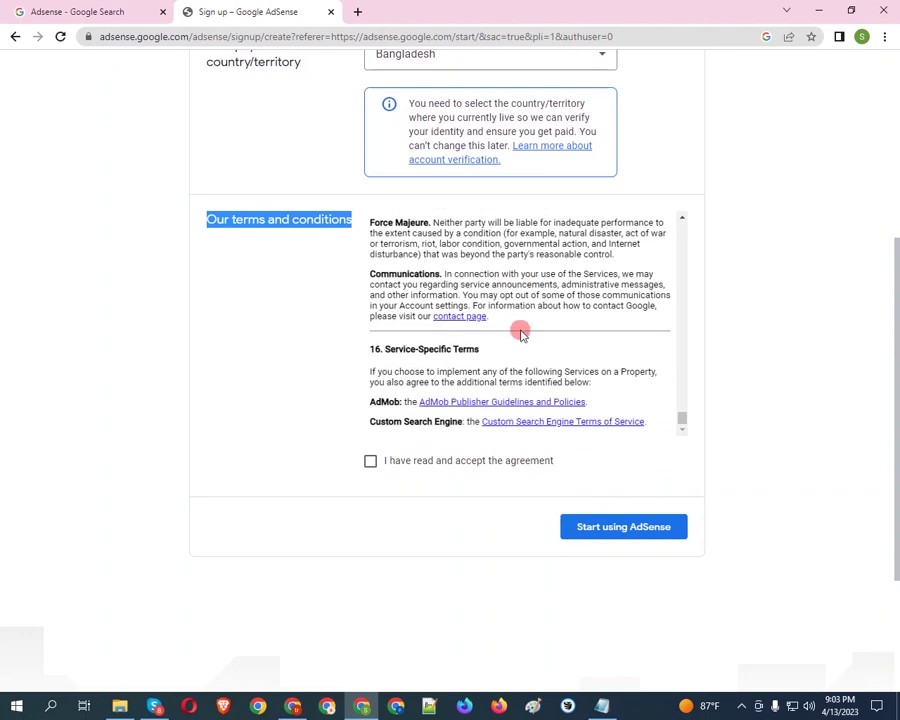
pyautogui.click(369, 463)
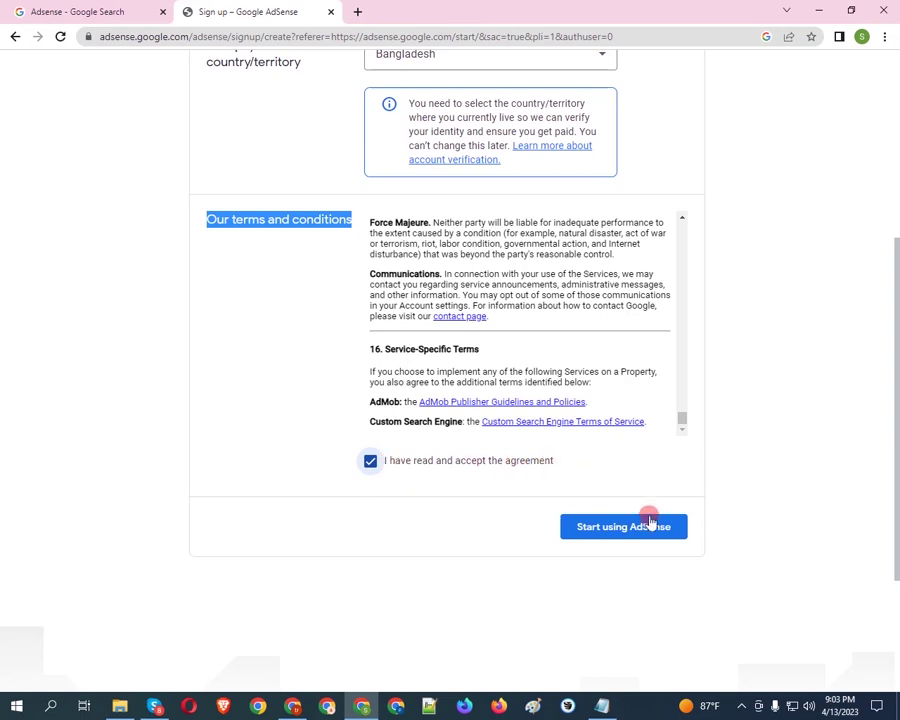
pyautogui.click(623, 535)
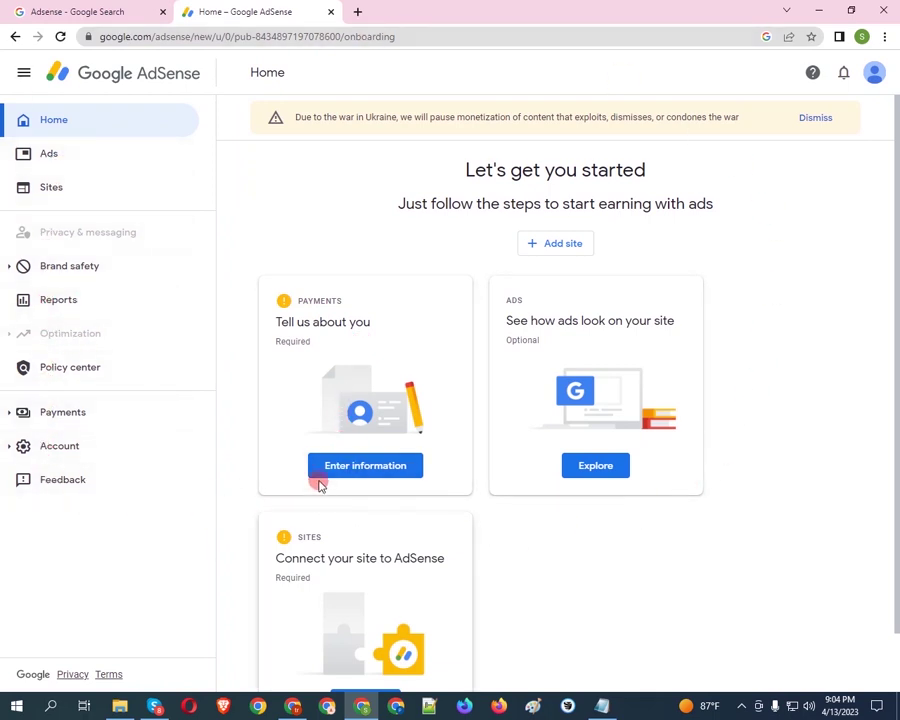
# Go to the payments info page and start adding a payments account
pyautogui.scroll(-1, 636, 345)
pyautogui.scroll(1, 628, 375)
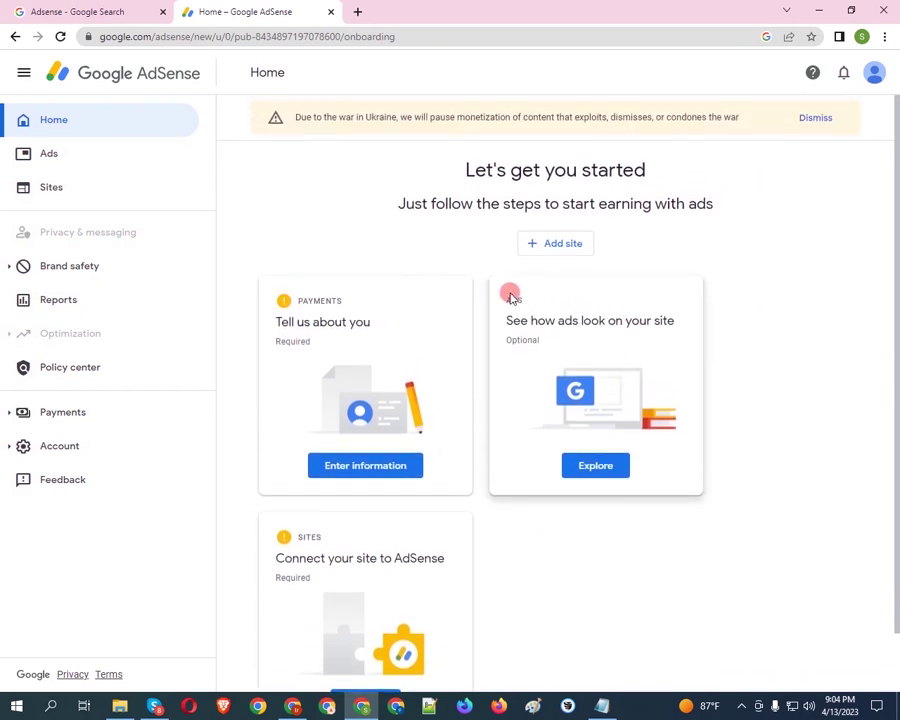
pyautogui.click(50, 418)
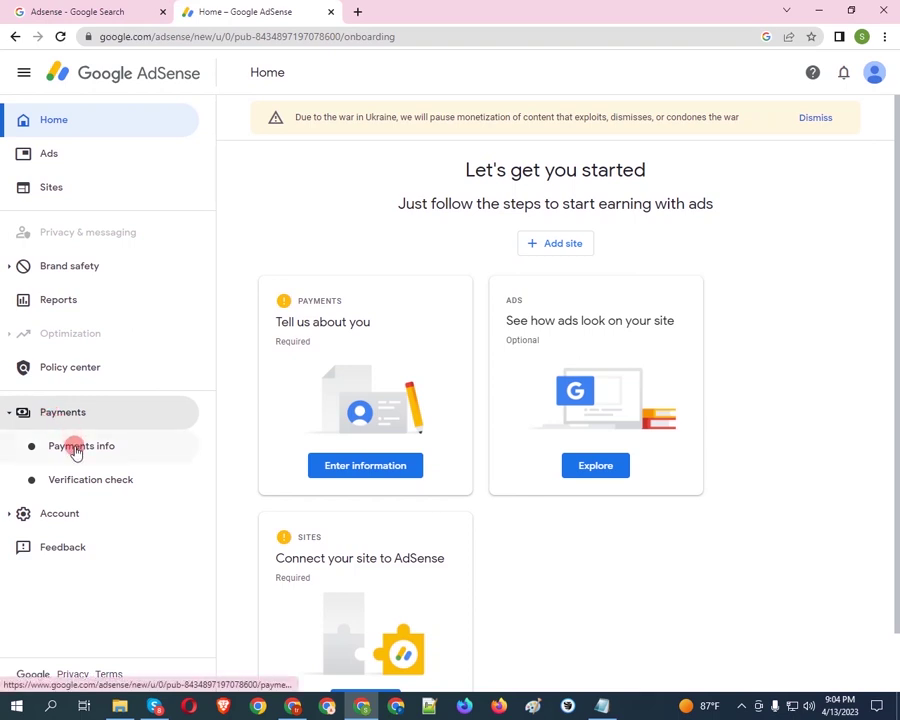
pyautogui.click(75, 451)
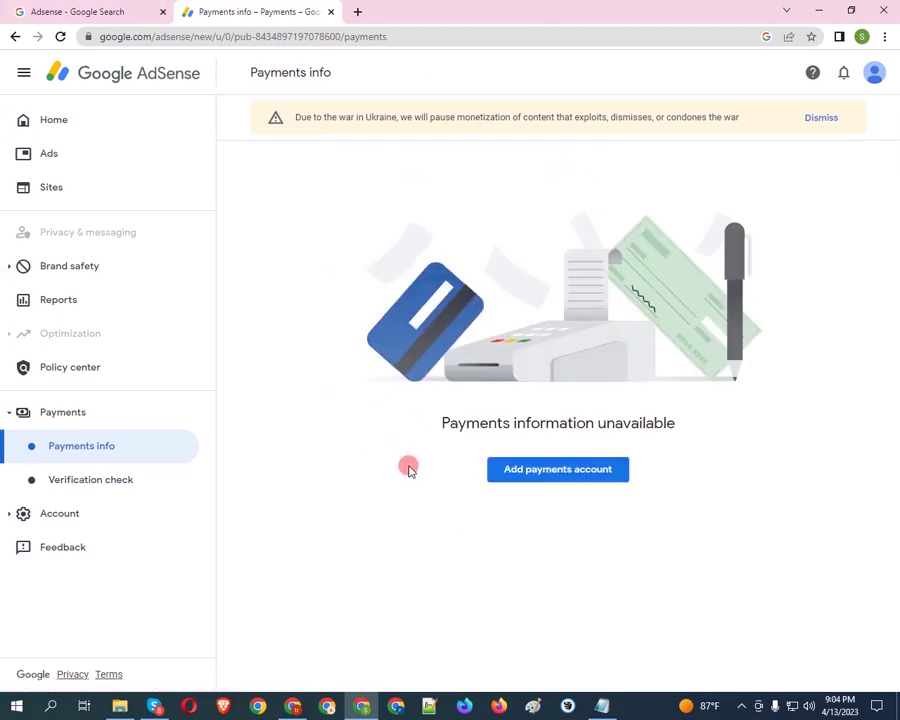
pyautogui.click(557, 470)
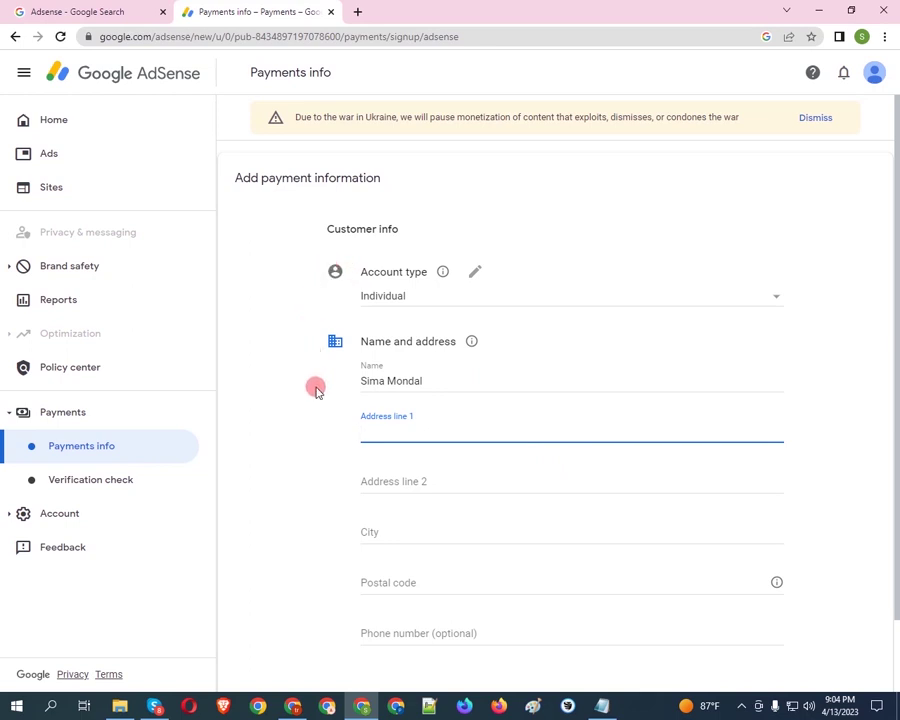
# Review the customer info fields in the payment form and the prepared name, address, phone and postal code lines in the Notepad document
pyautogui.scroll(-1, 310, 390)
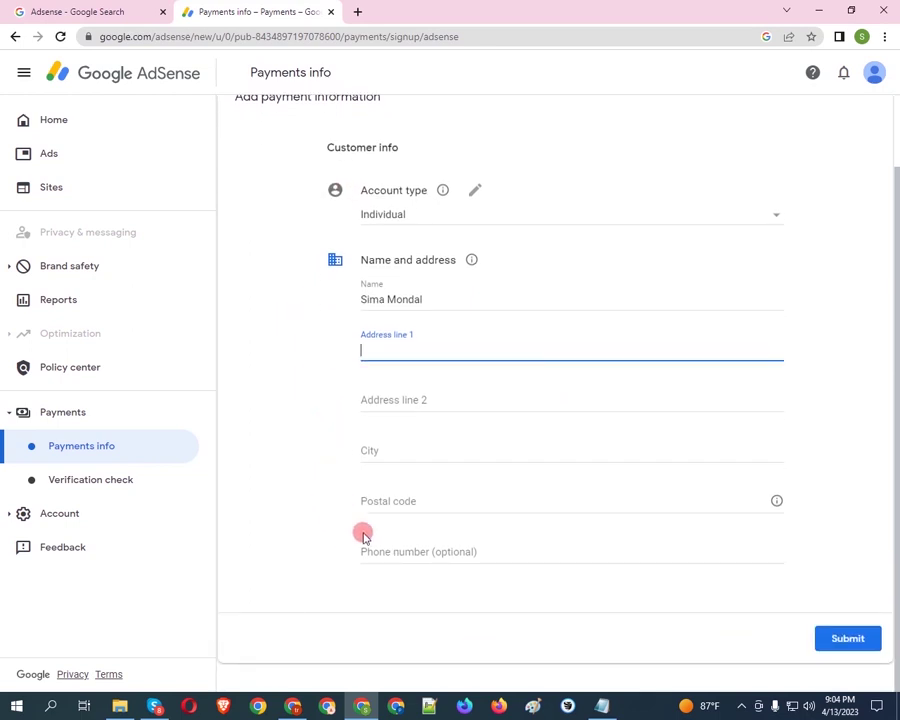
pyautogui.scroll(1, 362, 530)
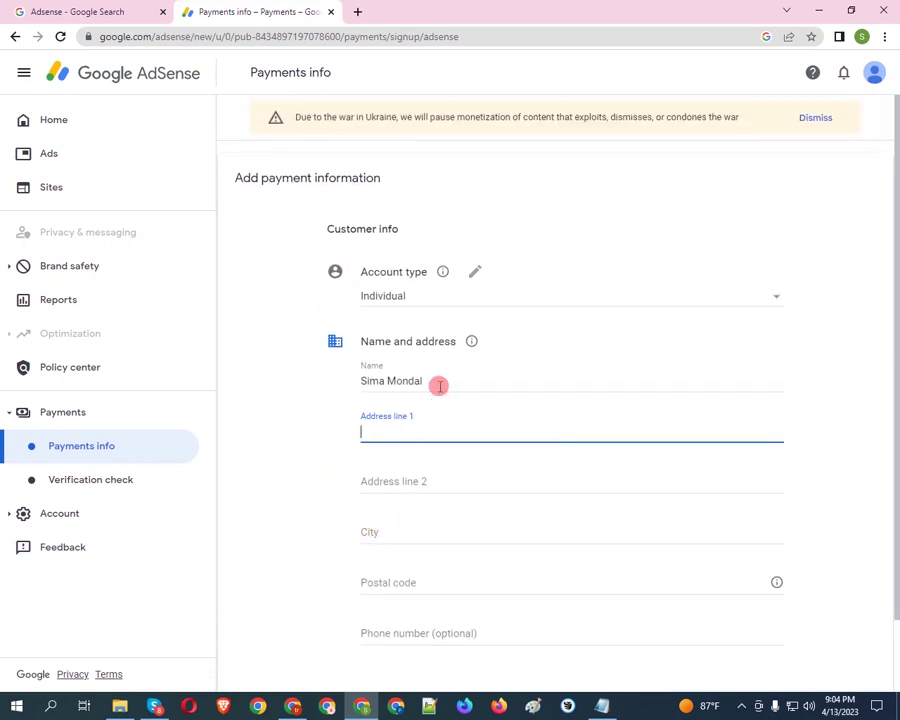
pyautogui.moveTo(446, 381); pyautogui.dragTo(352, 388)
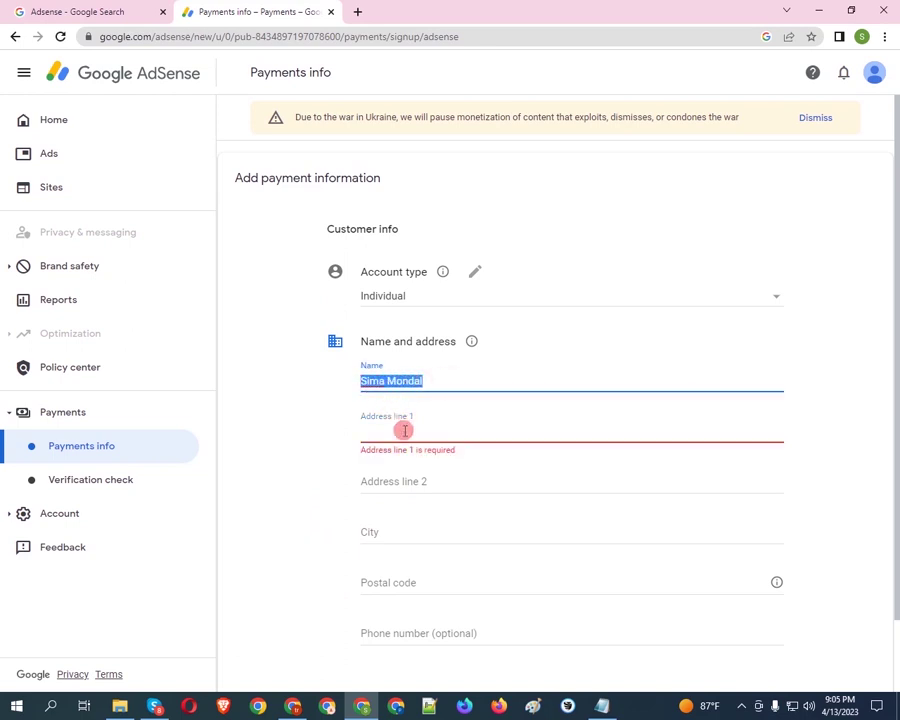
pyautogui.click(404, 430)
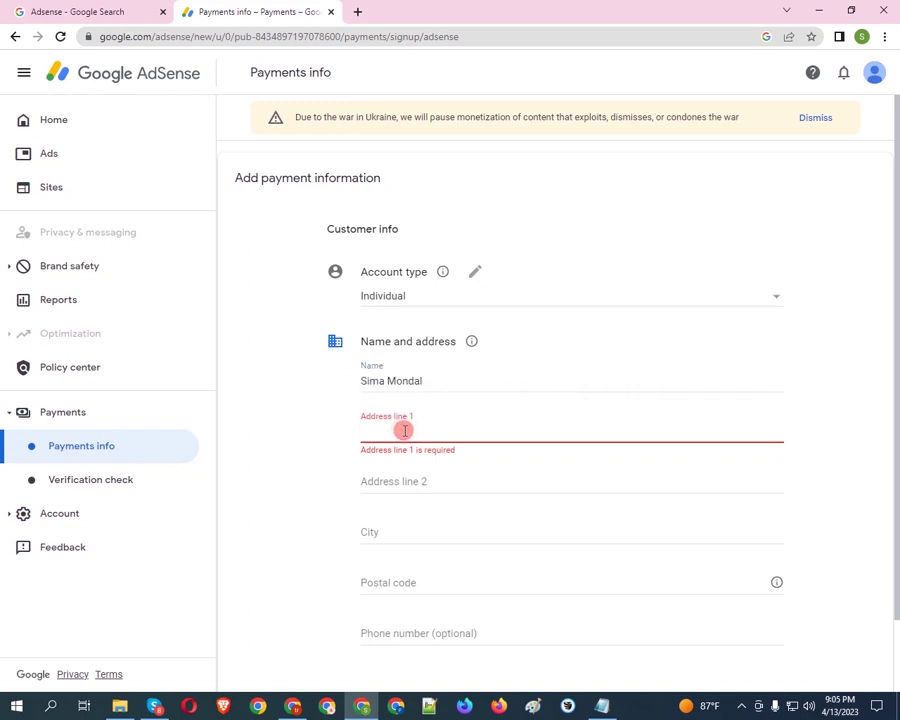
pyautogui.click(452, 378)
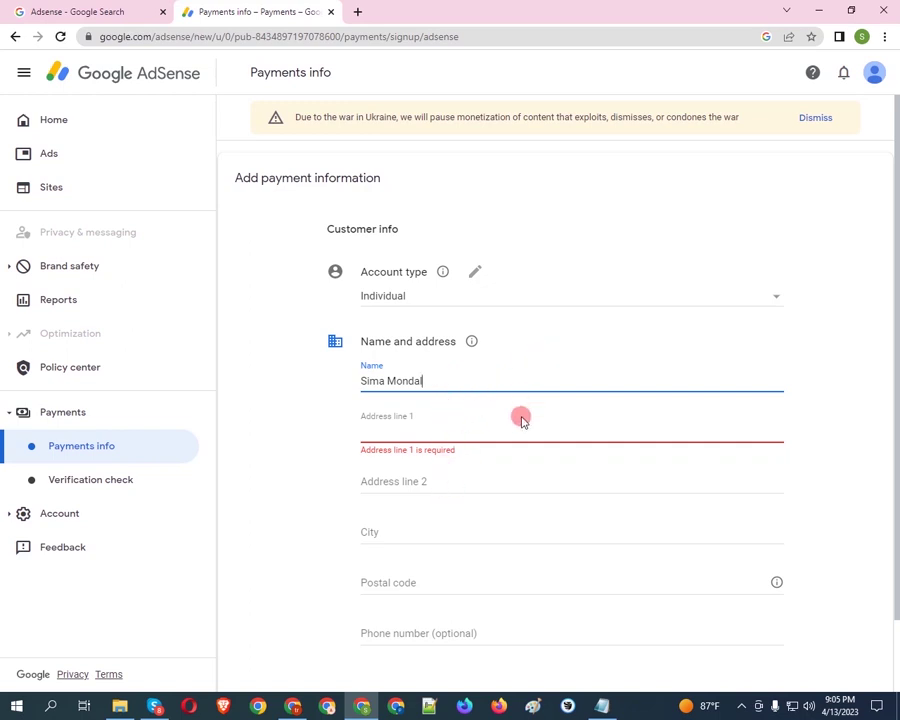
pyautogui.click(601, 706)
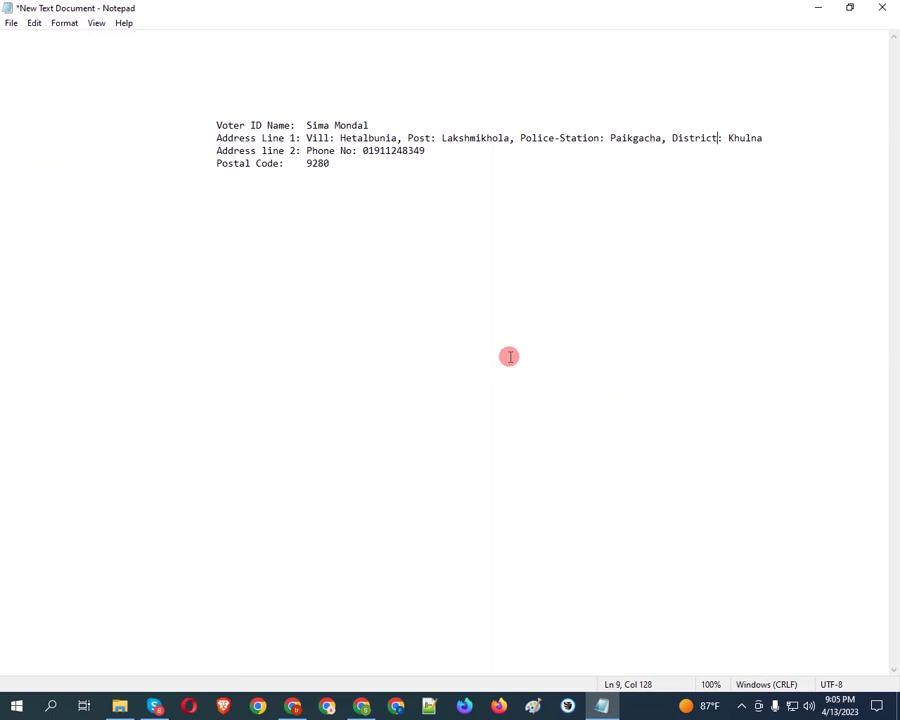
pyautogui.moveTo(211, 125); pyautogui.dragTo(368, 122)
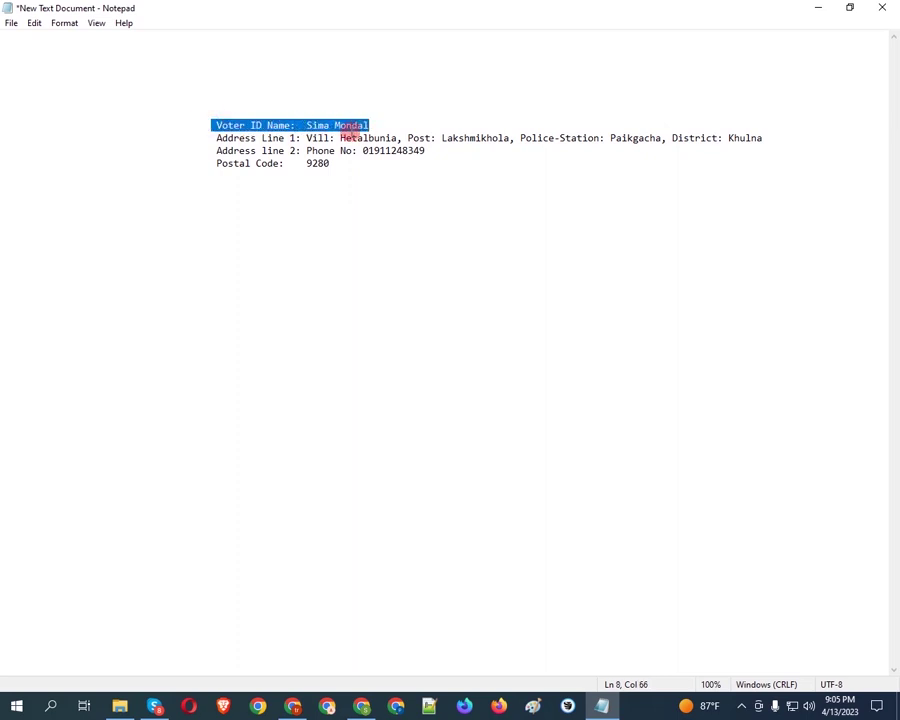
pyautogui.click(258, 138)
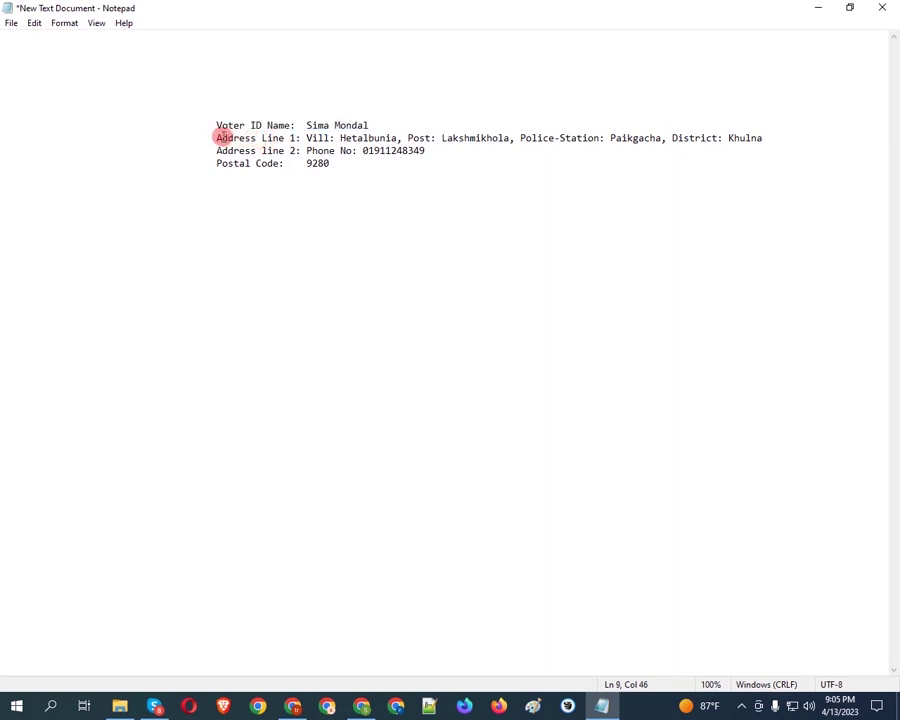
pyautogui.moveTo(216, 138); pyautogui.dragTo(760, 137)
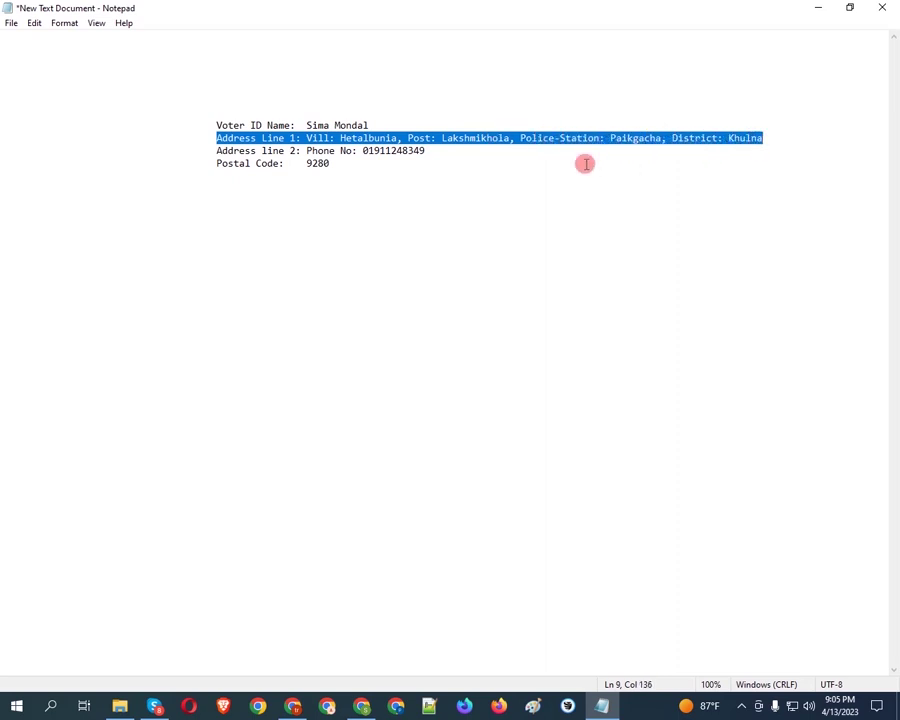
pyautogui.moveTo(214, 152); pyautogui.dragTo(426, 151)
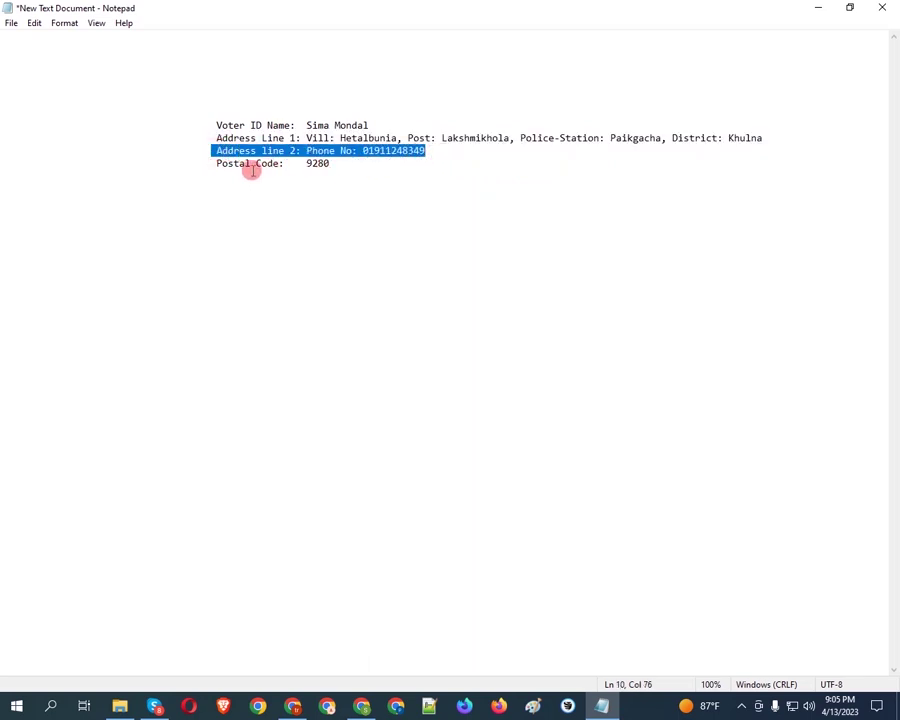
pyautogui.moveTo(214, 164); pyautogui.dragTo(335, 164)
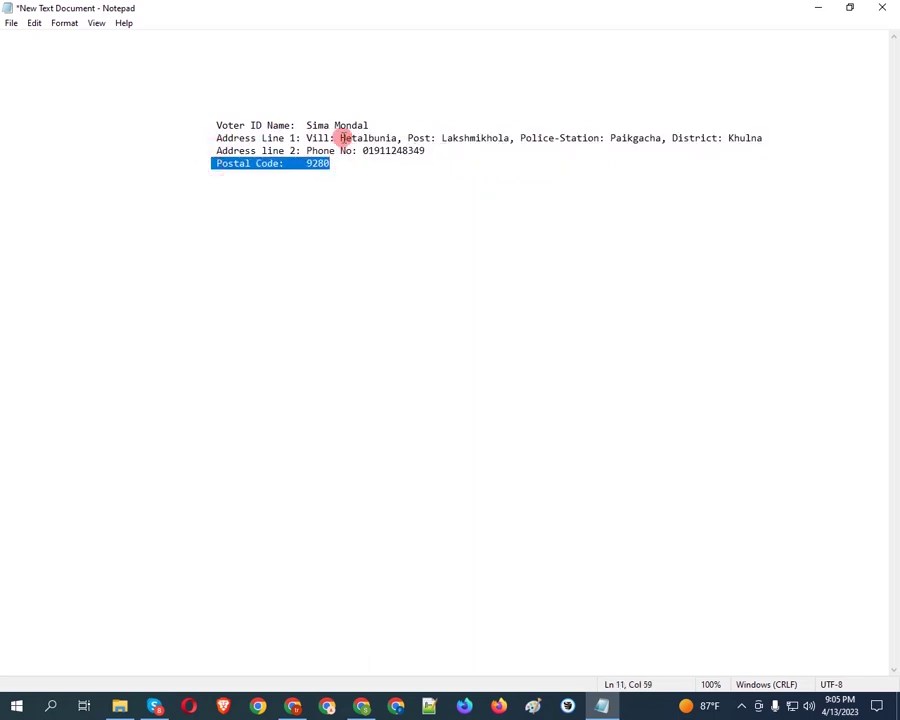
# Copy the voter ID name from the Notepad document and replace the Name entry in the AdSense payment form with it
pyautogui.moveTo(306, 125); pyautogui.dragTo(370, 125)
pyautogui.hotkey('ctrl', 'c')
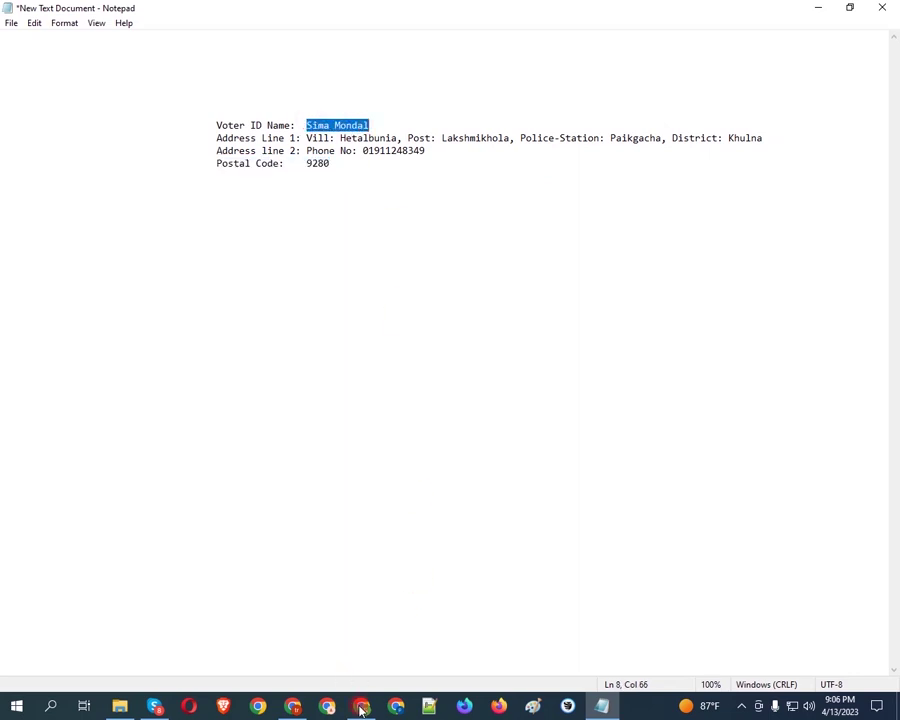
pyautogui.hotkey('alt', 'Tab')
pyautogui.moveTo(438, 378); pyautogui.dragTo(318, 386)
pyautogui.hotkey('ctrl', 'v')
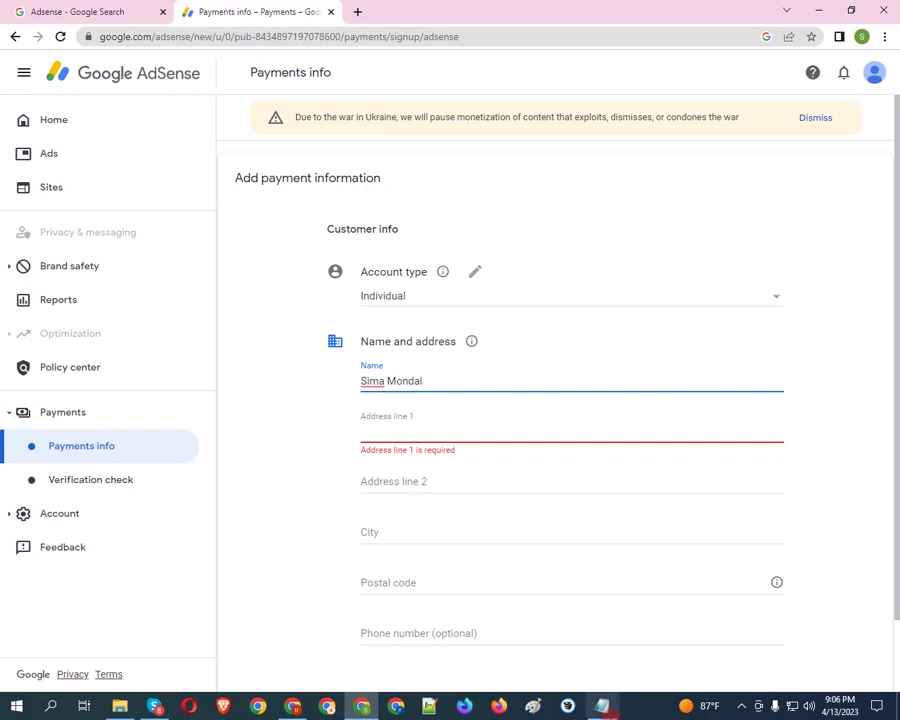
# Copy the street address from the Notepad document into Address line 1 of the AdSense payment form
pyautogui.hotkey('alt', 'Tab')
pyautogui.moveTo(306, 138); pyautogui.dragTo(759, 147)
pyautogui.hotkey('ctrl', 'c')
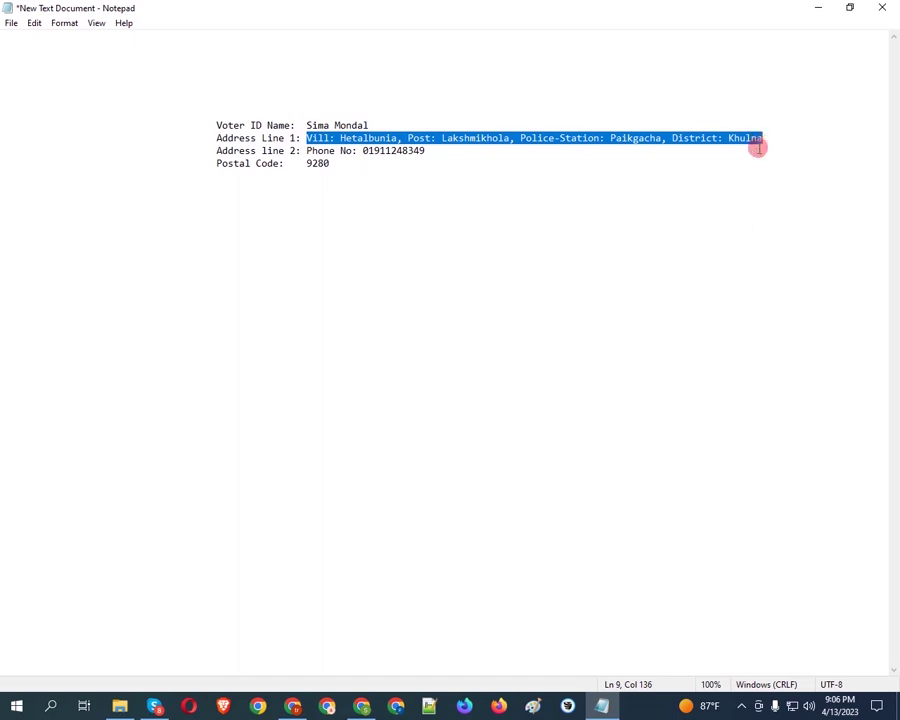
pyautogui.click(364, 706)
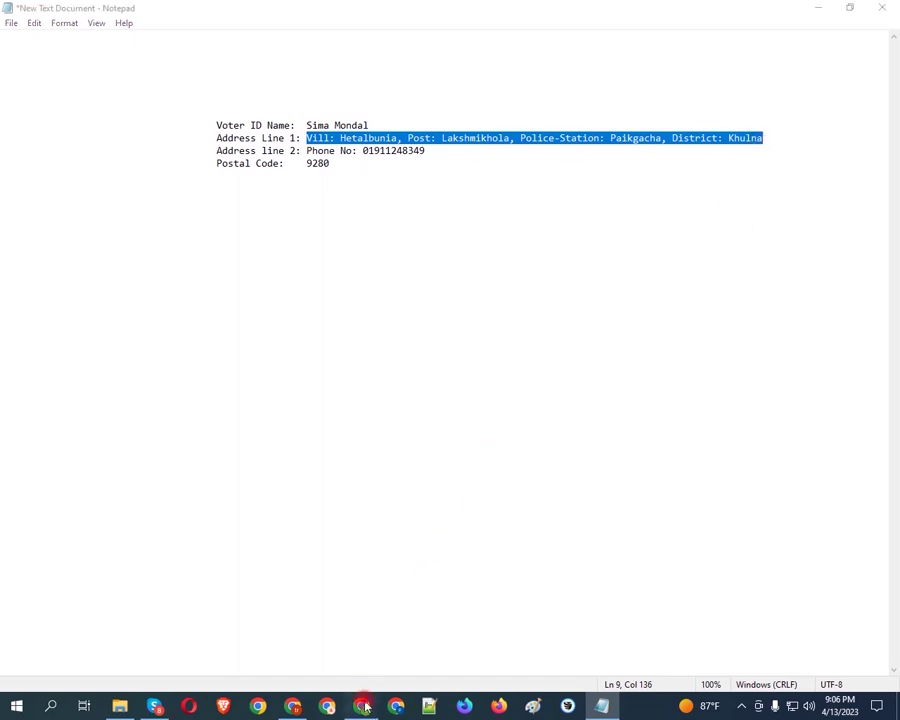
pyautogui.click(424, 431)
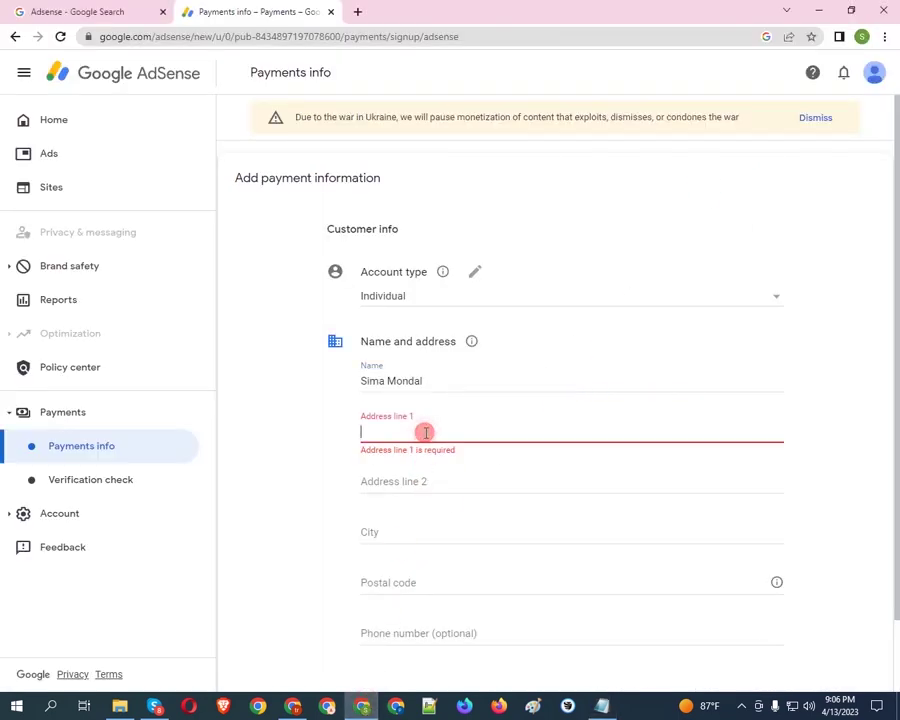
pyautogui.hotkey('ctrl', 'v')
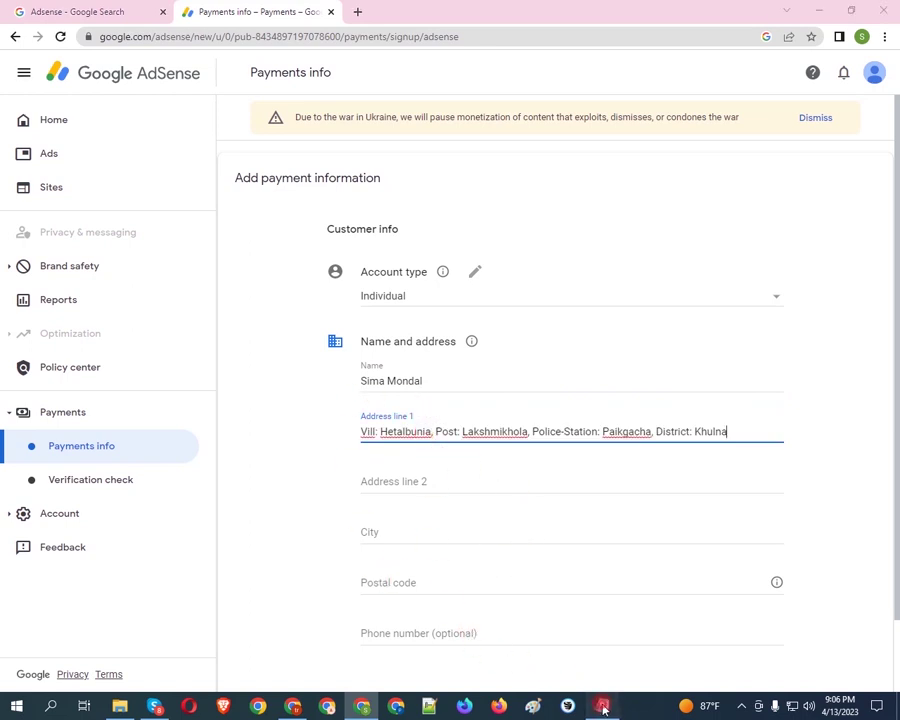
# Copy the labelled phone number from the Notepad document into Address line 2 of the AdSense payment form
pyautogui.click(603, 708)
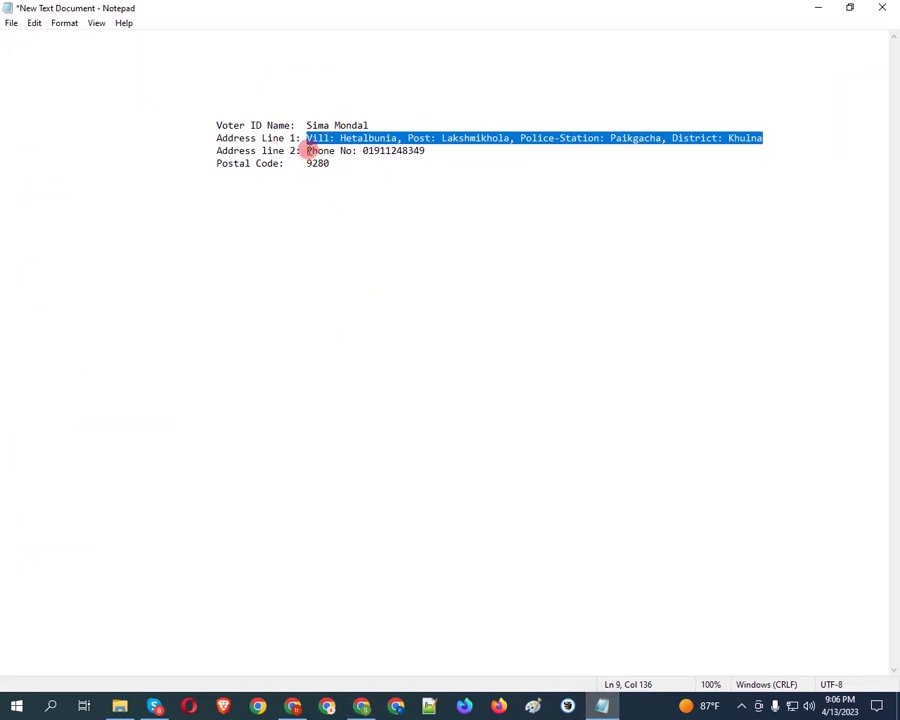
pyautogui.moveTo(303, 149); pyautogui.dragTo(434, 153)
pyautogui.hotkey('ctrl', 'c')
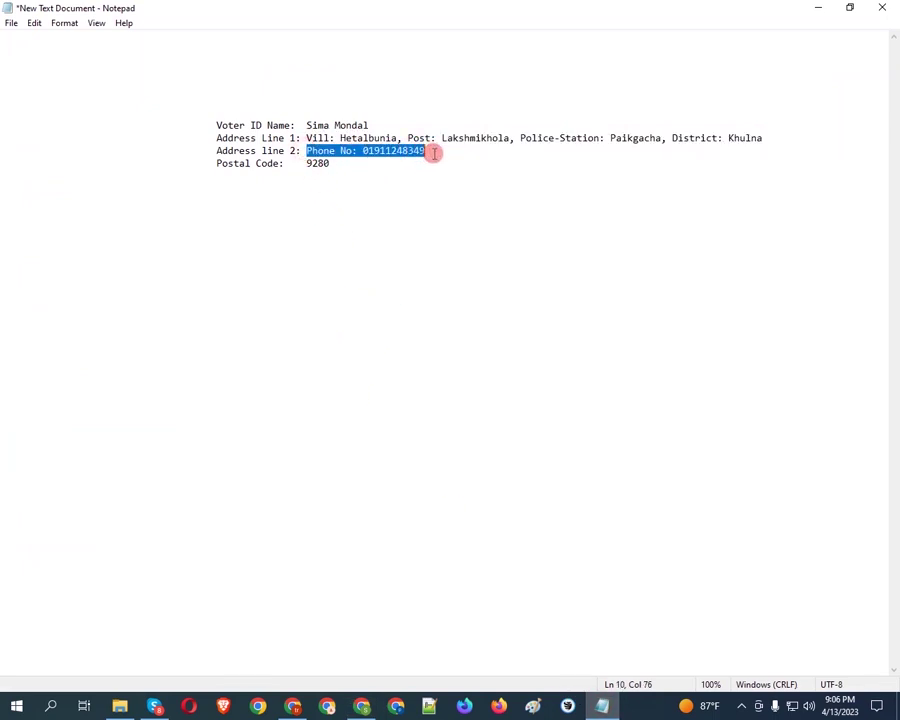
pyautogui.click(361, 694)
pyautogui.click(413, 479)
pyautogui.hotkey('ctrl', 'v')
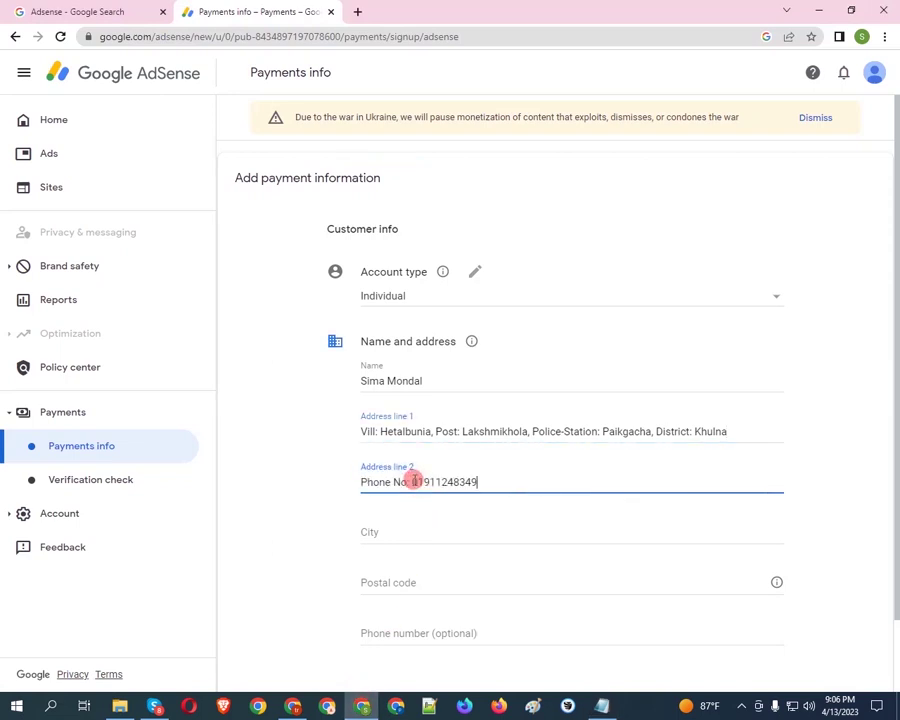
# Fill in the City field with the district name copied from the end of Address line 1
pyautogui.click(401, 530)
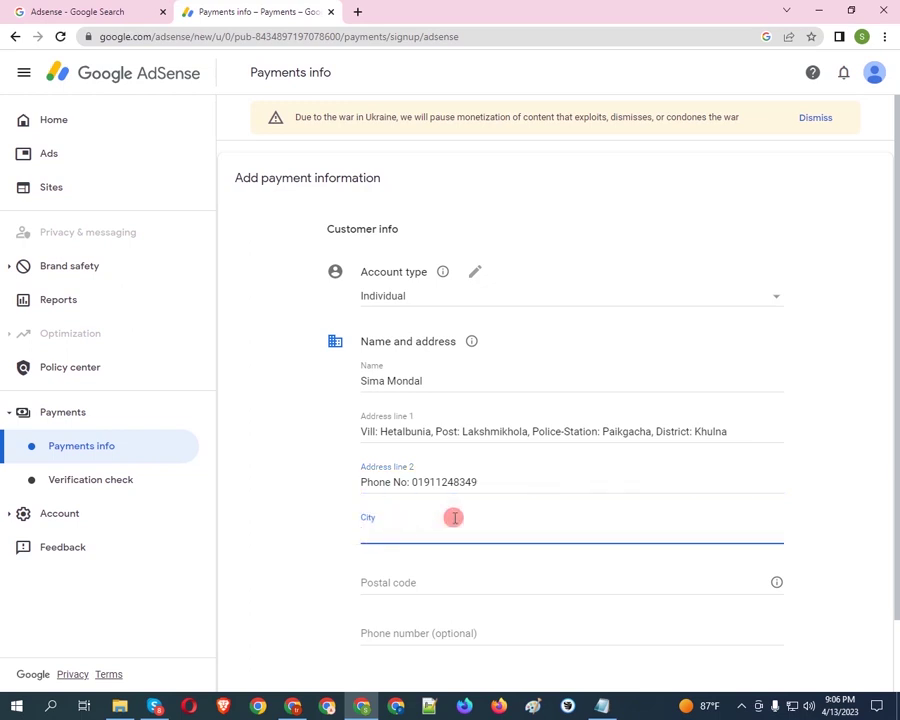
pyautogui.doubleClick(697, 431)
pyautogui.hotkey('ctrl', 'c')
pyautogui.click(466, 532)
pyautogui.hotkey('ctrl', 'v')
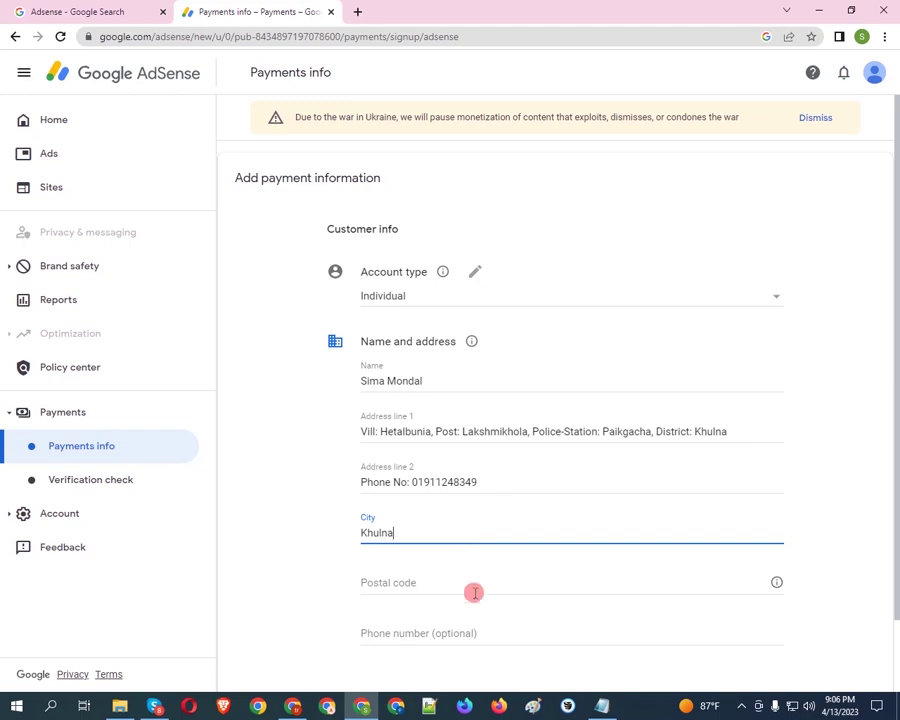
# Copy the postal code from the Notepad document into the Postal code field of the AdSense payment form
pyautogui.click(601, 706)
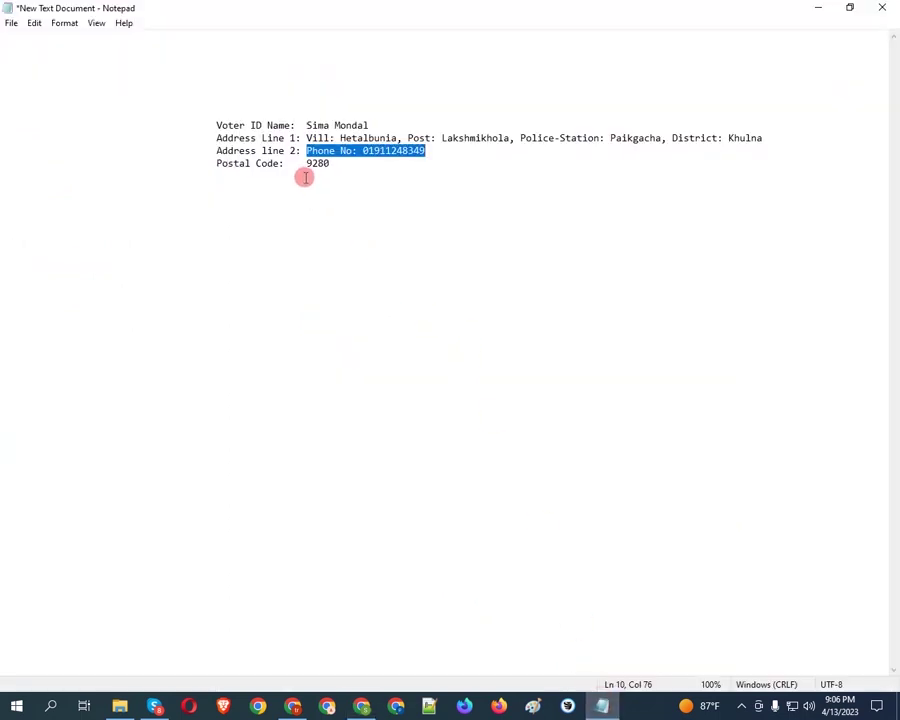
pyautogui.moveTo(307, 163); pyautogui.dragTo(333, 163)
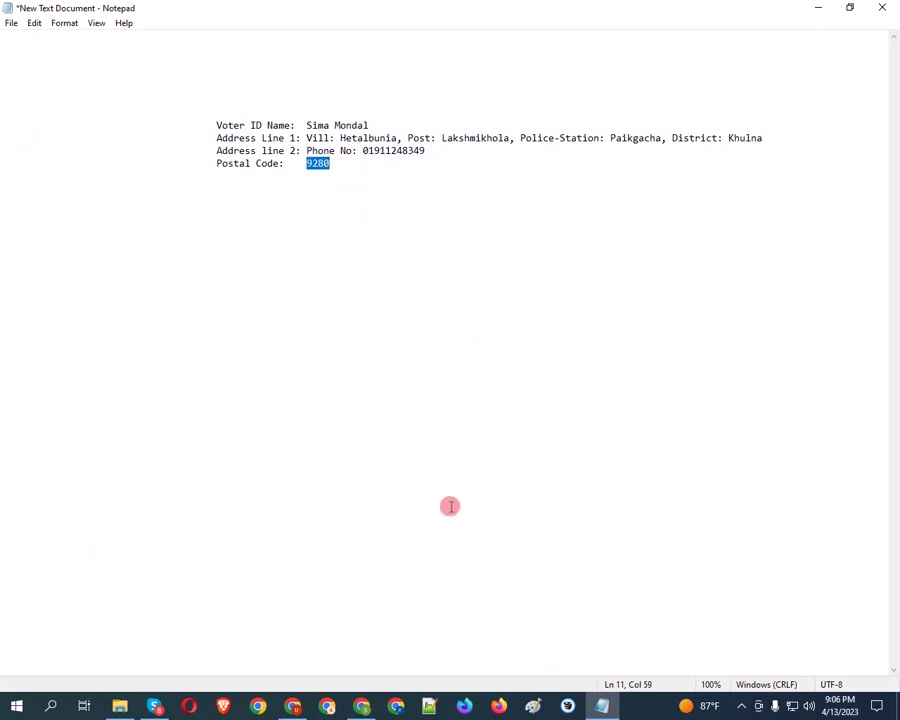
pyautogui.click(362, 707)
pyautogui.click(412, 581)
pyautogui.hotkey('ctrl', 'v')
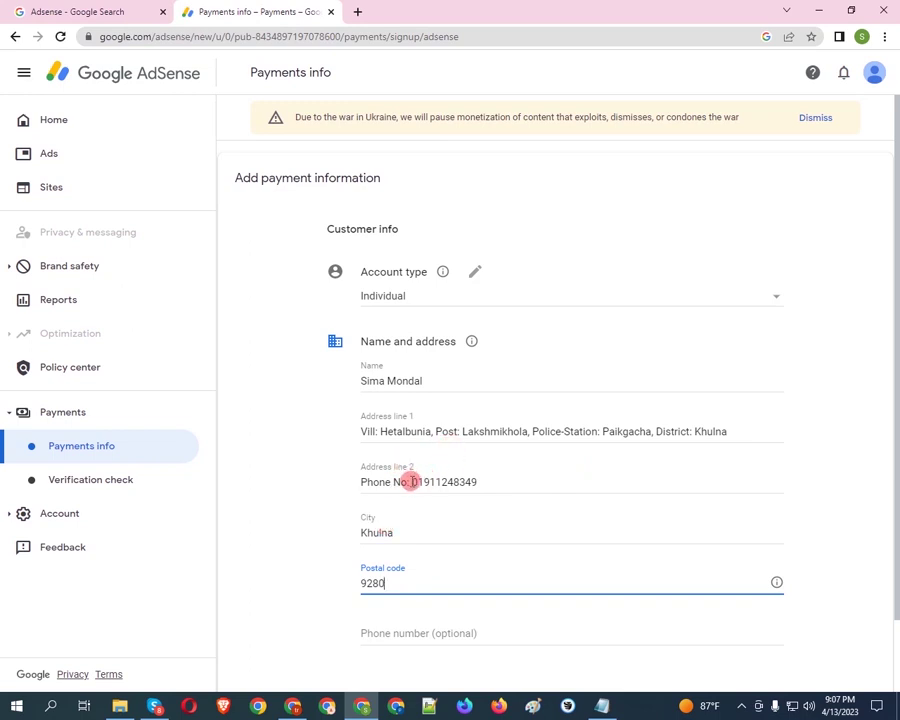
# Fill in the optional phone number with the number copied from Address line 2, without its label
pyautogui.moveTo(413, 481); pyautogui.dragTo(491, 485)
pyautogui.hotkey('ctrl', 'c')
pyautogui.scroll(-2, 470, 500)
pyautogui.click(488, 551)
pyautogui.hotkey('ctrl', 'v')
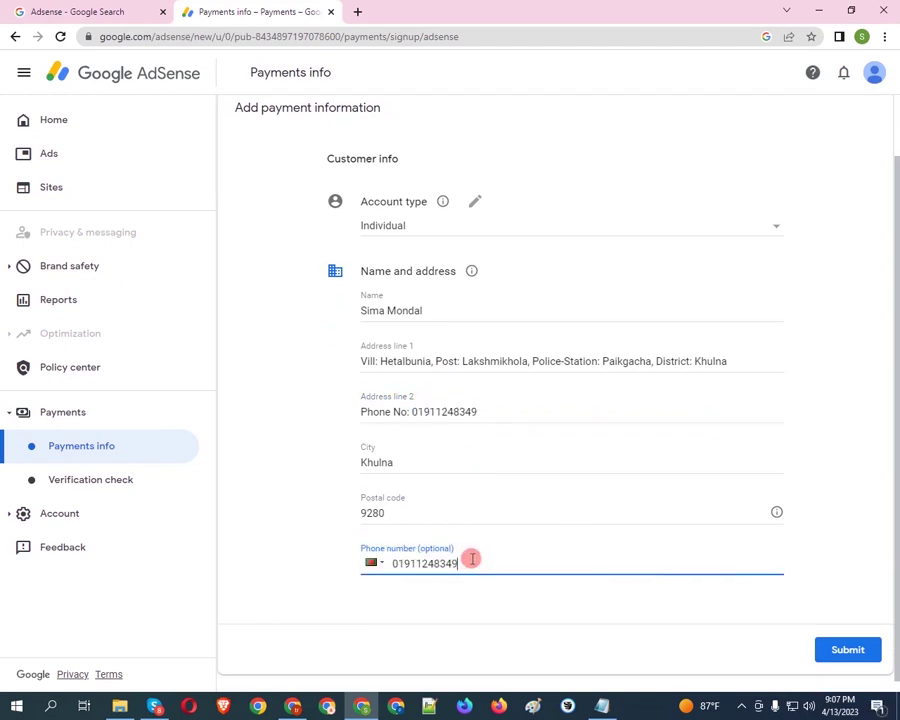
# Check the completed customer info, submit the payment information and decline saving the address in the browser
pyautogui.scroll(1, 480, 530)
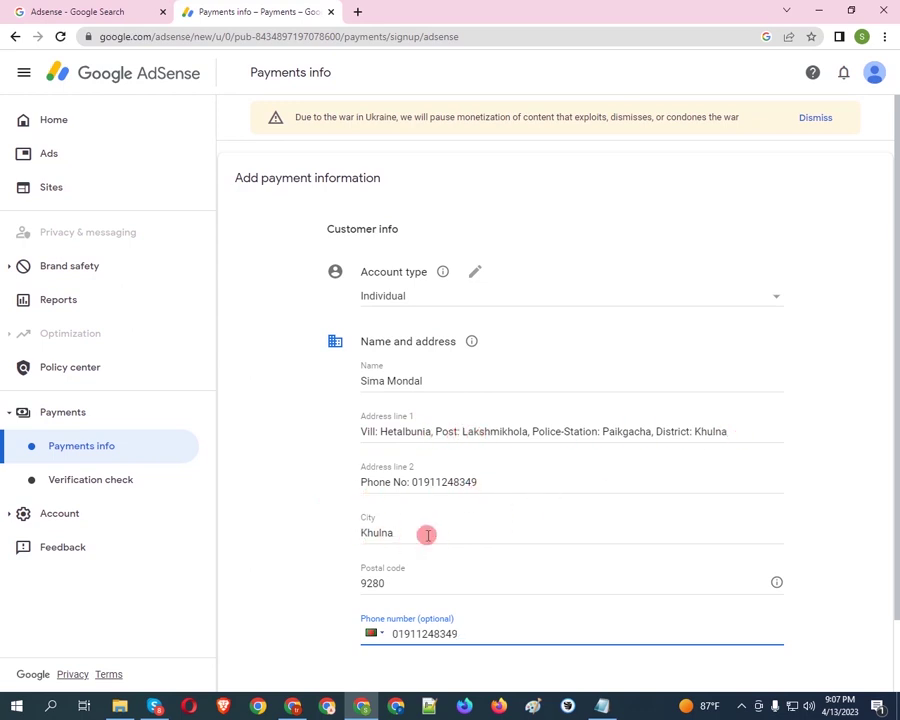
pyautogui.scroll(-2, 420, 534)
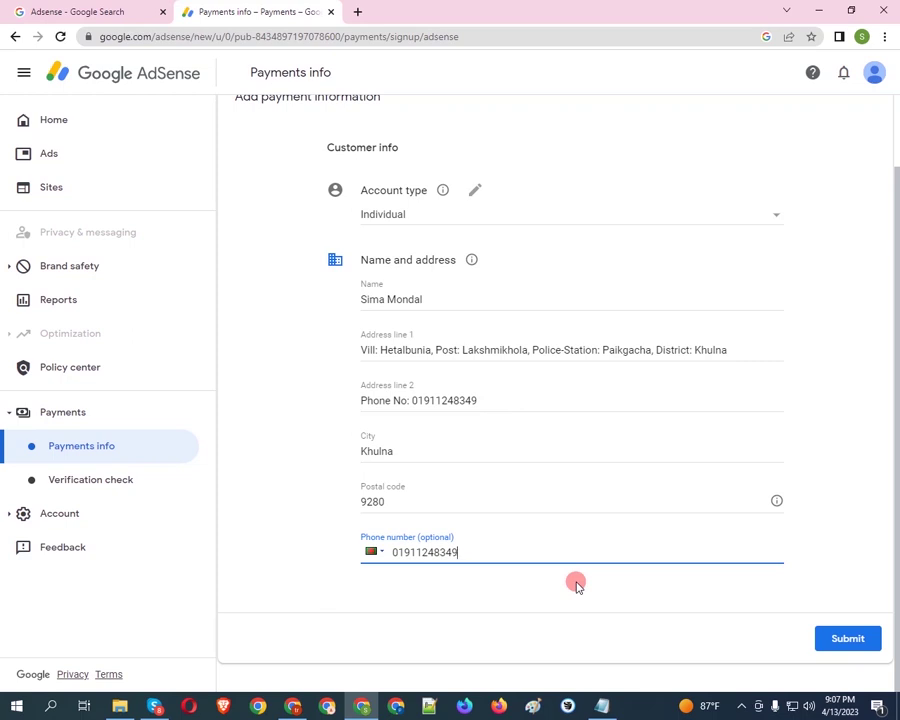
pyautogui.click(830, 636)
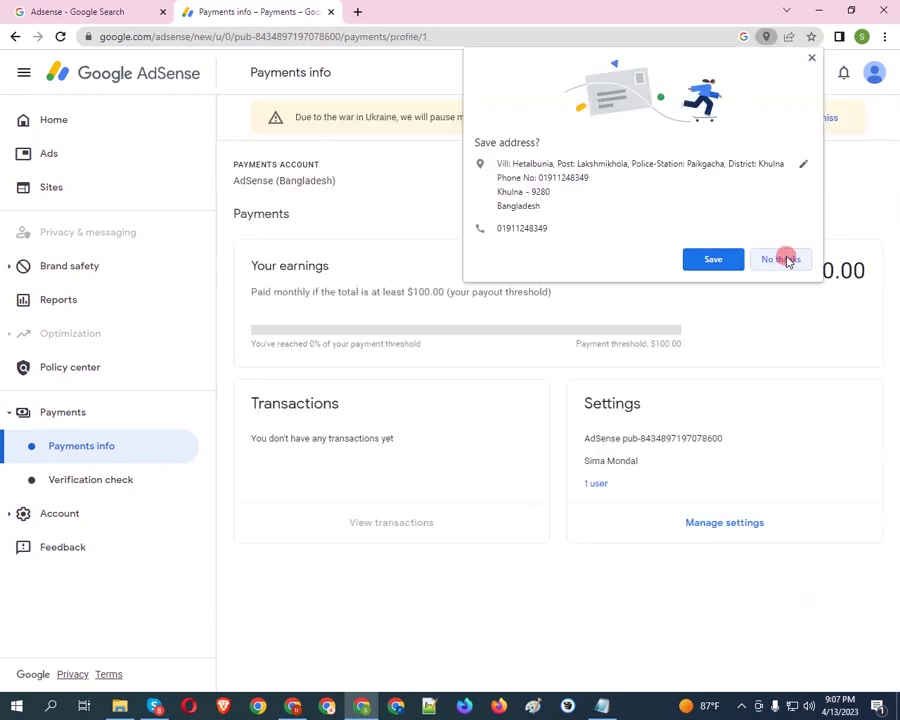
pyautogui.click(781, 259)
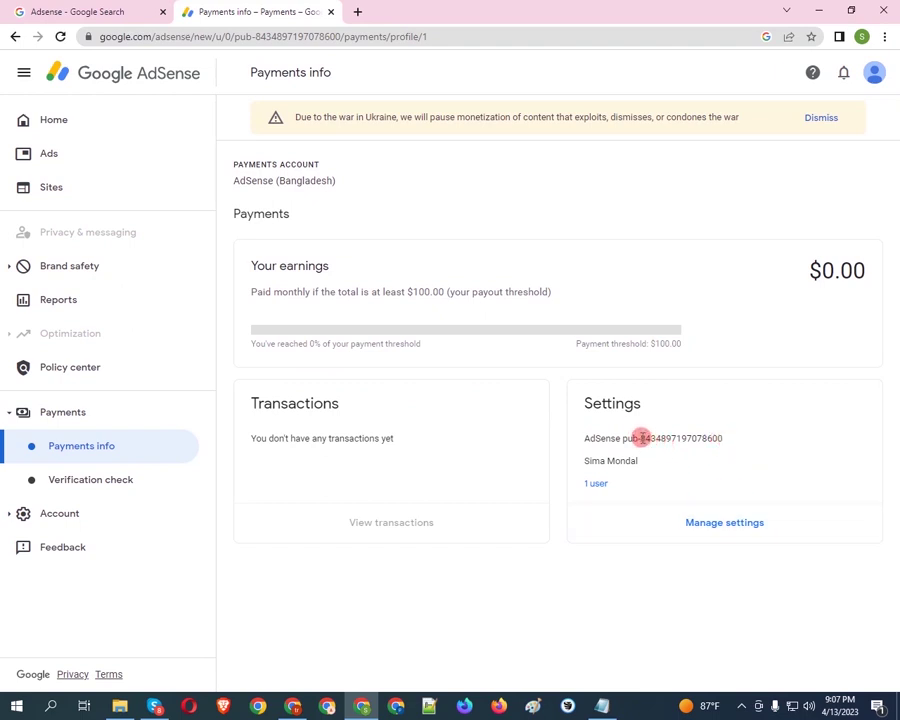
# Open the payments settings, examine the payments account, profile and users details, and minimize the browser window
pyautogui.moveTo(642, 438); pyautogui.dragTo(740, 436)
pyautogui.click(716, 524)
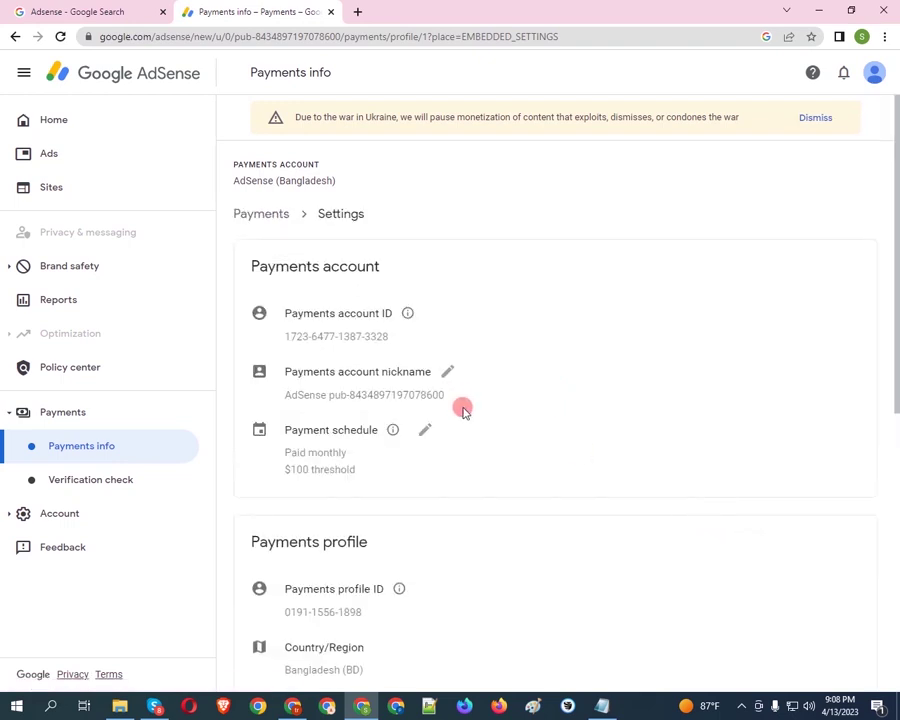
pyautogui.scroll(-5, 463, 411)
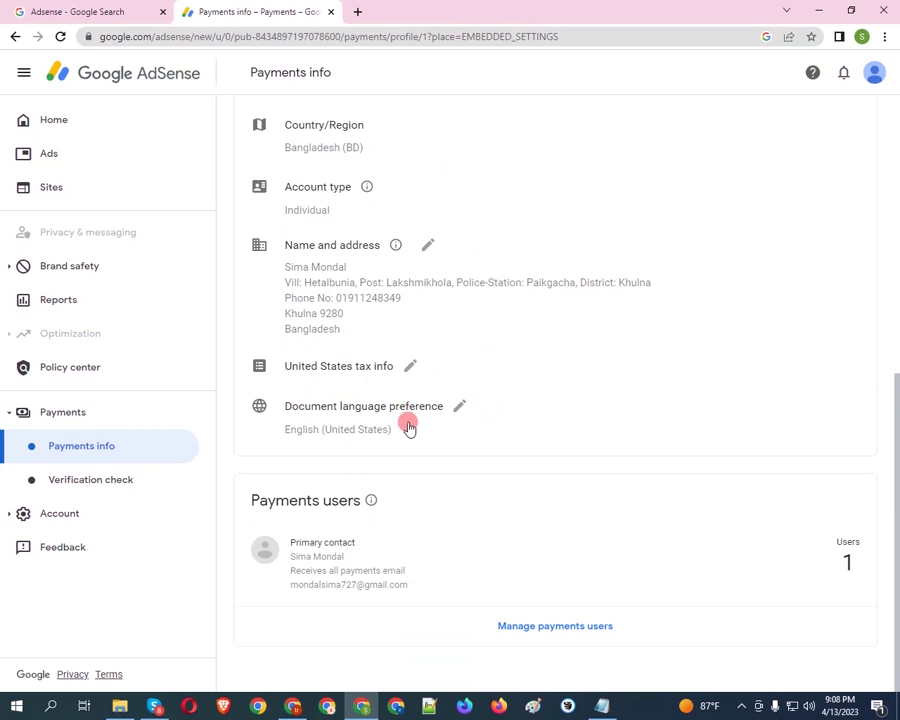
pyautogui.scroll(1, 407, 425)
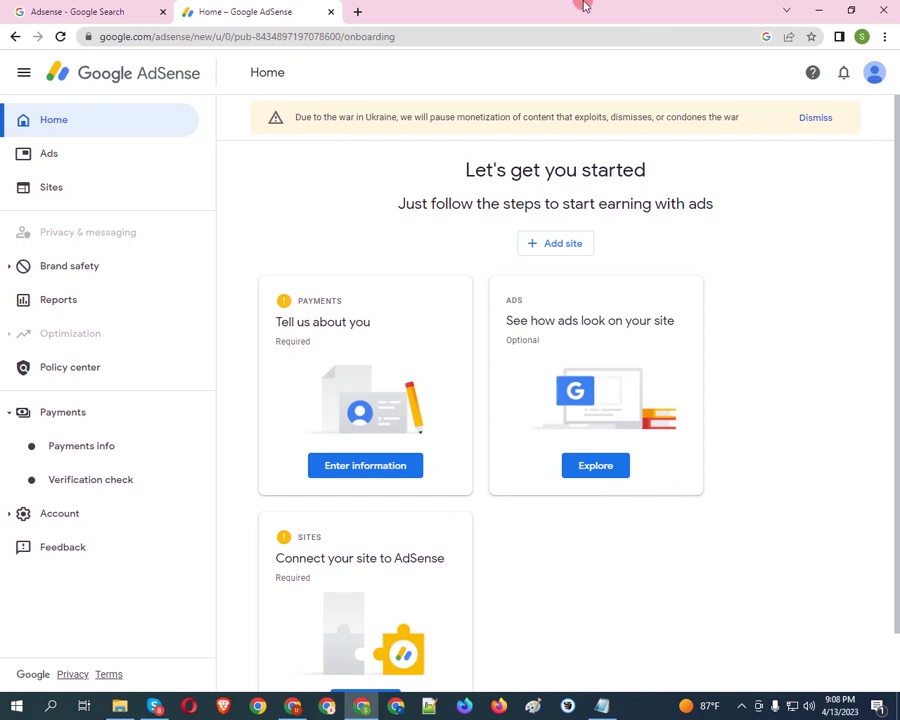
pyautogui.click(818, 10)
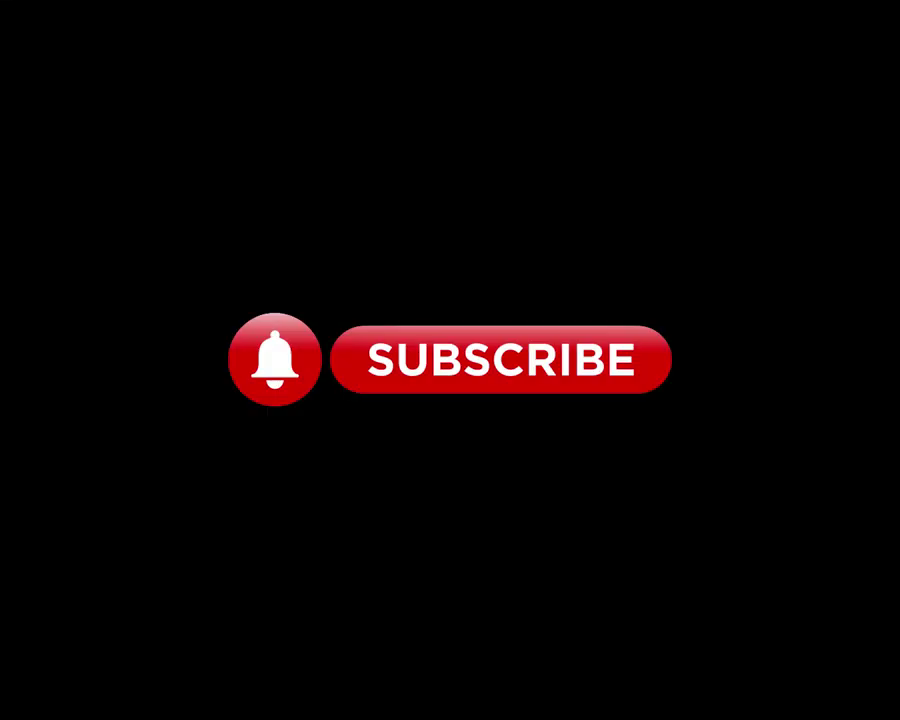